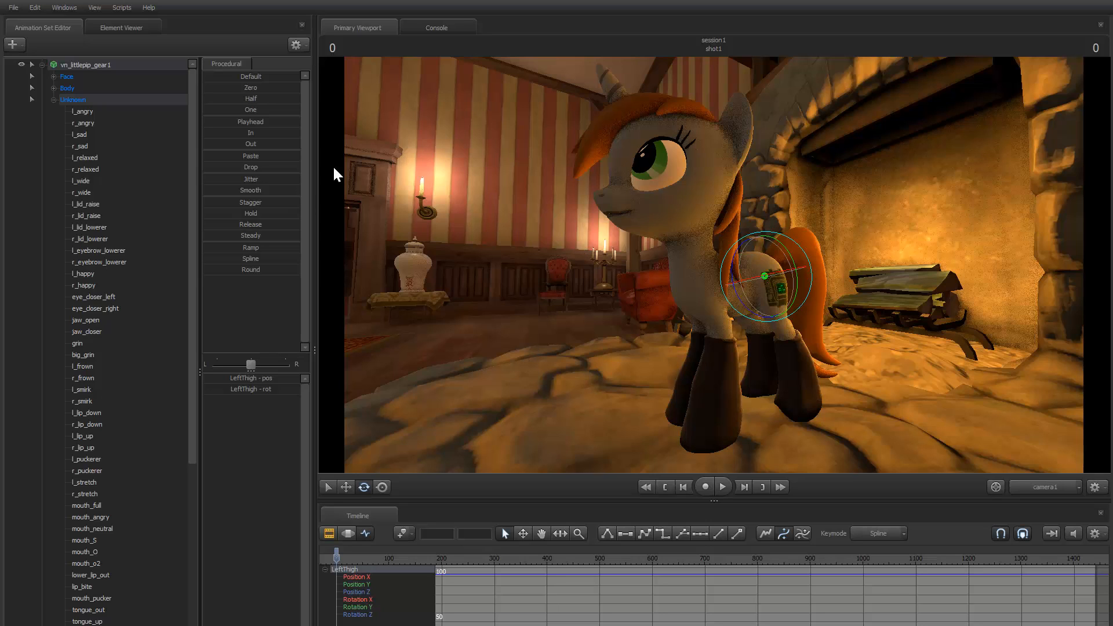
# - Collapse the vn_littlepip_gear1 control tree and toggle the visibility of the socks1 model off and on again
pyautogui.click(42, 66)
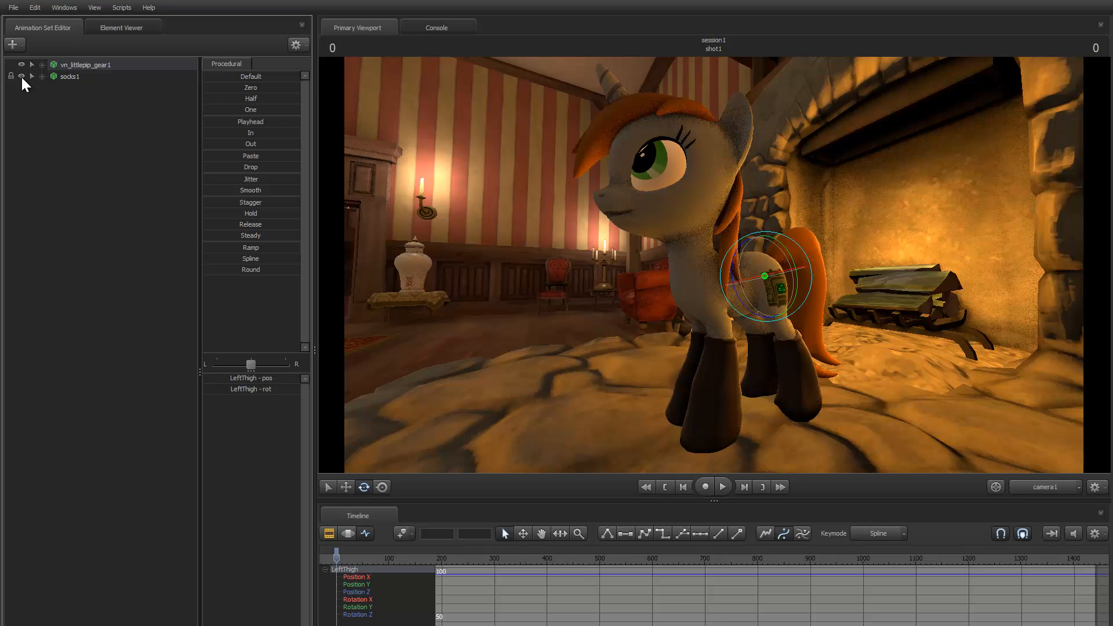
pyautogui.click(22, 76)
pyautogui.click(21, 76)
pyautogui.moveTo(733, 269)
pyautogui.mouseDown()
pyautogui.moveTo(737, 326)
pyautogui.moveTo(733, 276)
pyautogui.moveTo(746, 257)
pyautogui.moveTo(734, 305)
pyautogui.moveTo(730, 271)
pyautogui.moveTo(728, 296)
pyautogui.moveTo(741, 253)
pyautogui.moveTo(735, 268)
pyautogui.mouseUp()
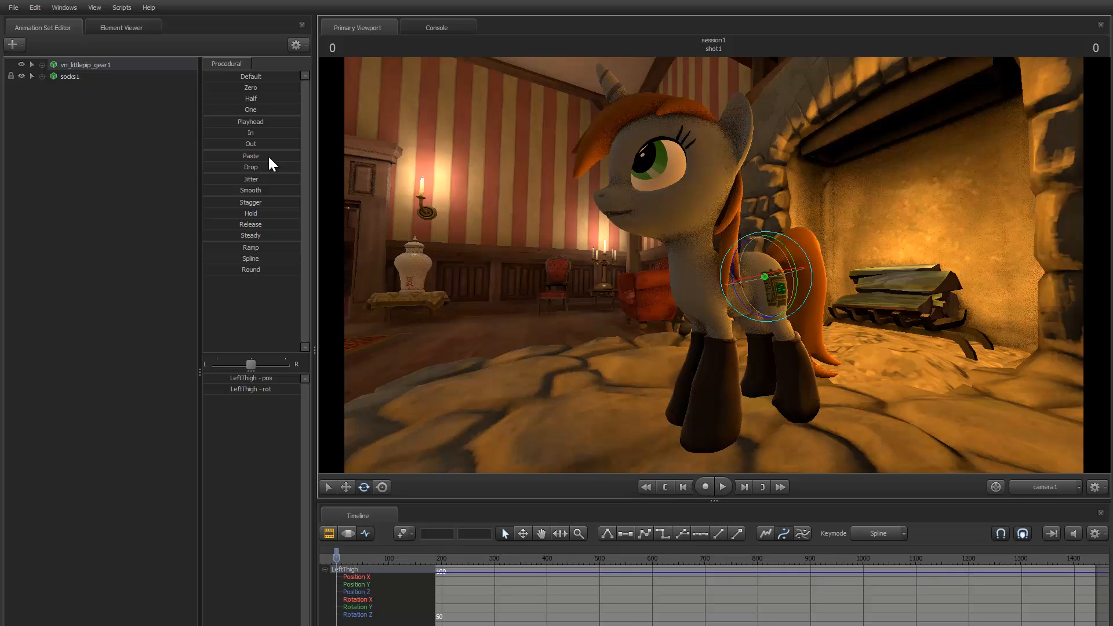
# - Delete the existing socks1 animation set from the scene
pyautogui.click(66, 76)
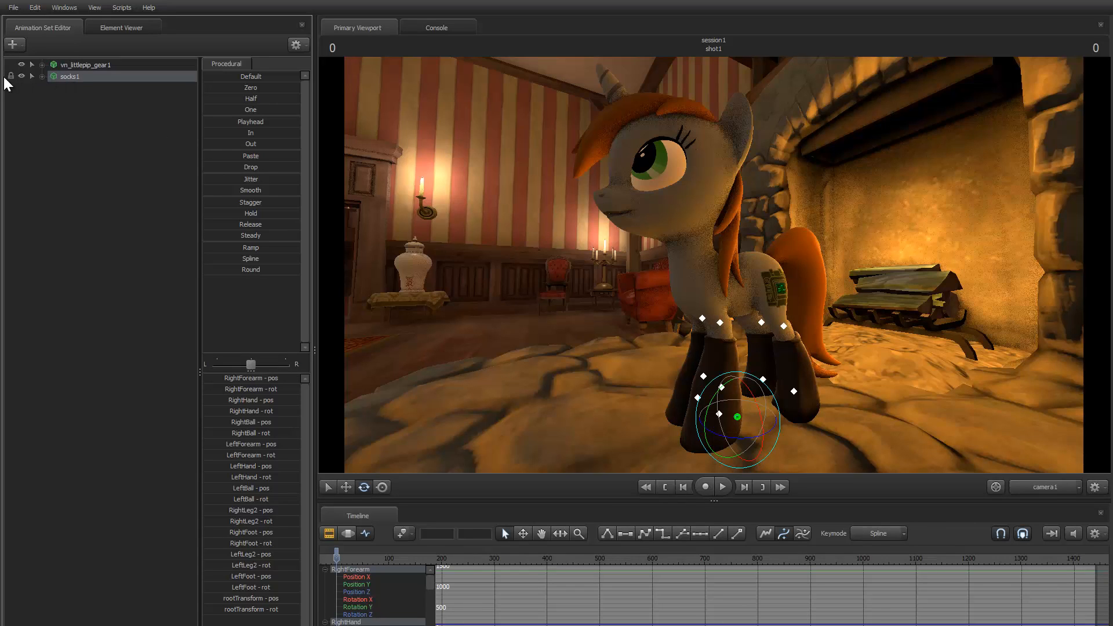
pyautogui.rightClick(62, 79)
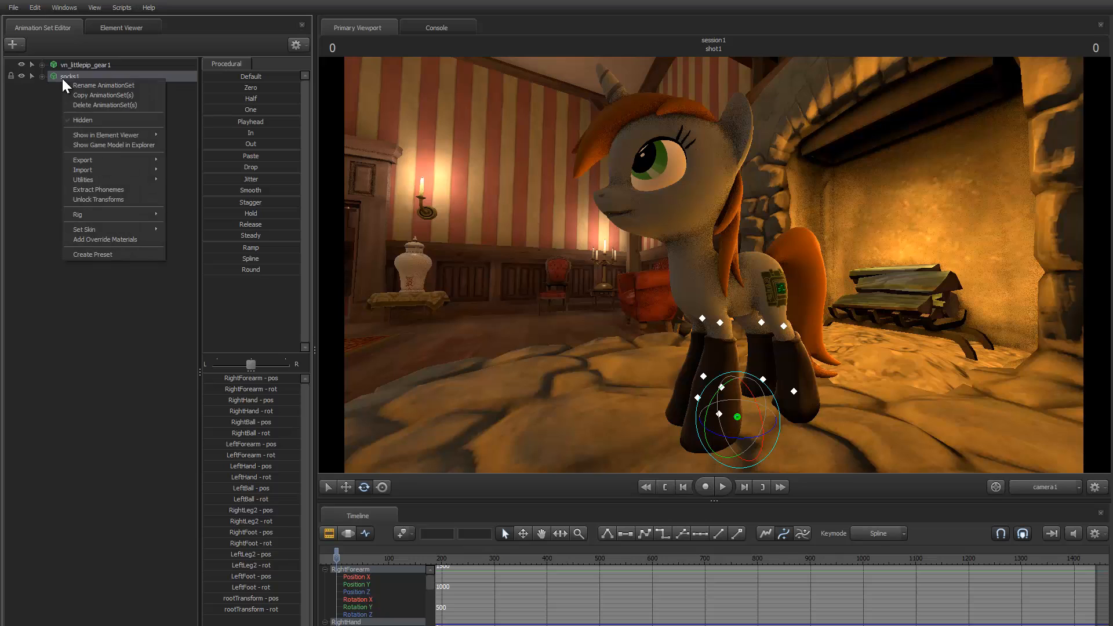
pyautogui.click(87, 100)
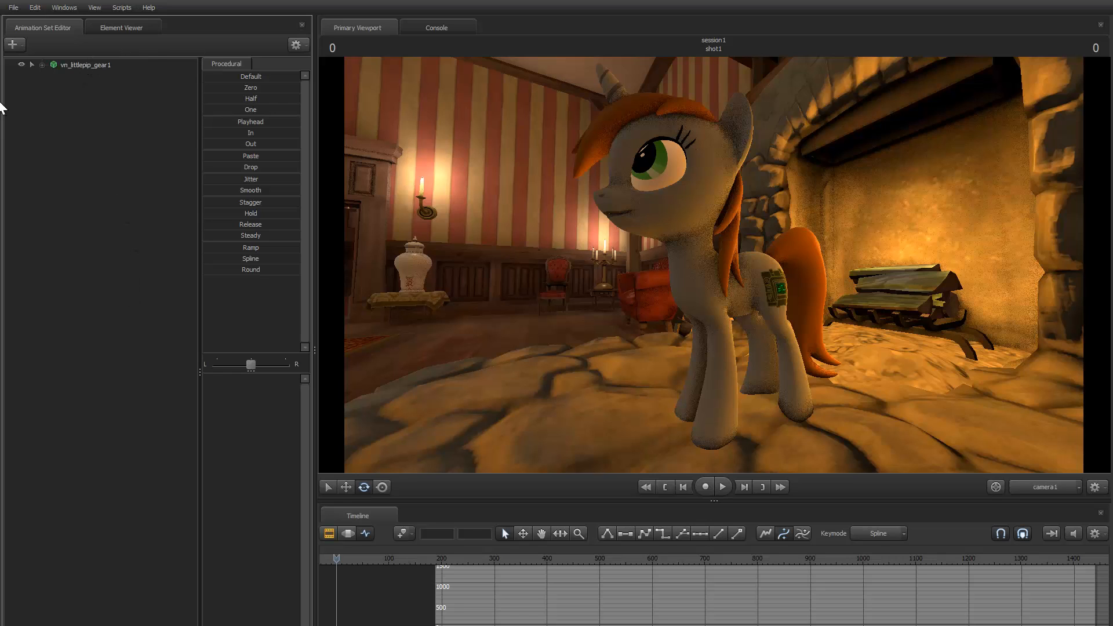
# - Create an animation set for a new model, filtering the usermod files by "socks" and opening the props_pony socks model
pyautogui.click(13, 50)
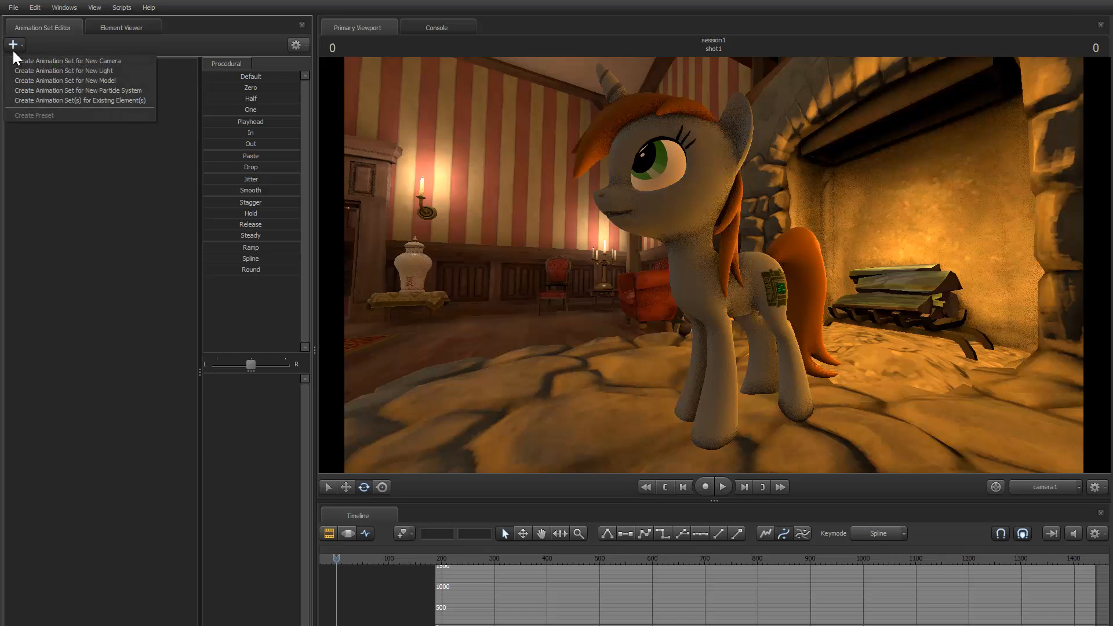
pyautogui.click(49, 80)
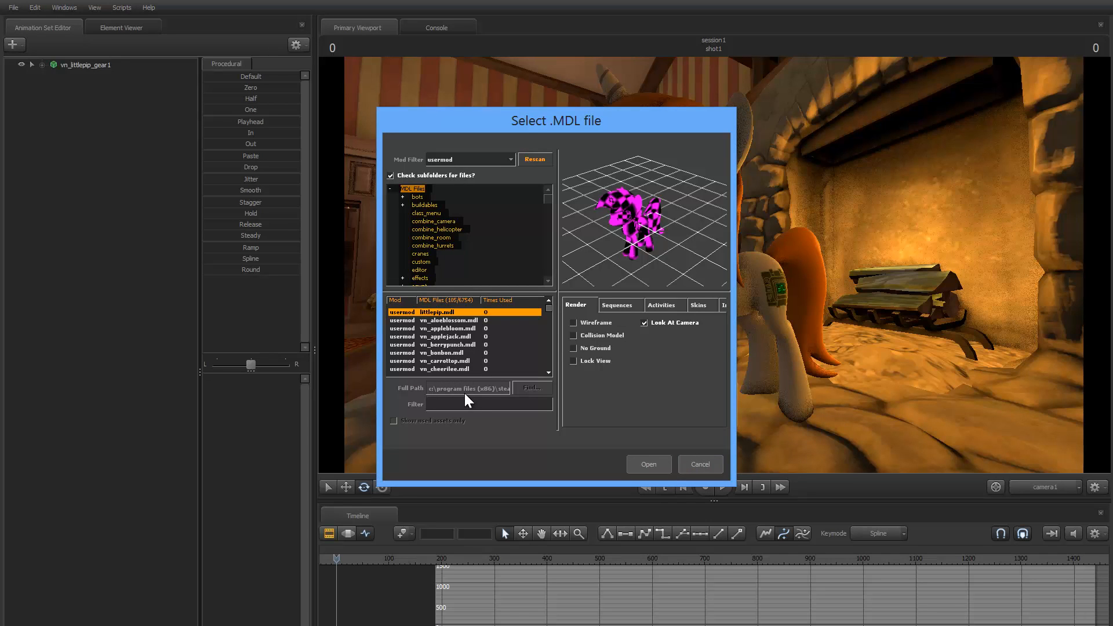
pyautogui.write('socks')
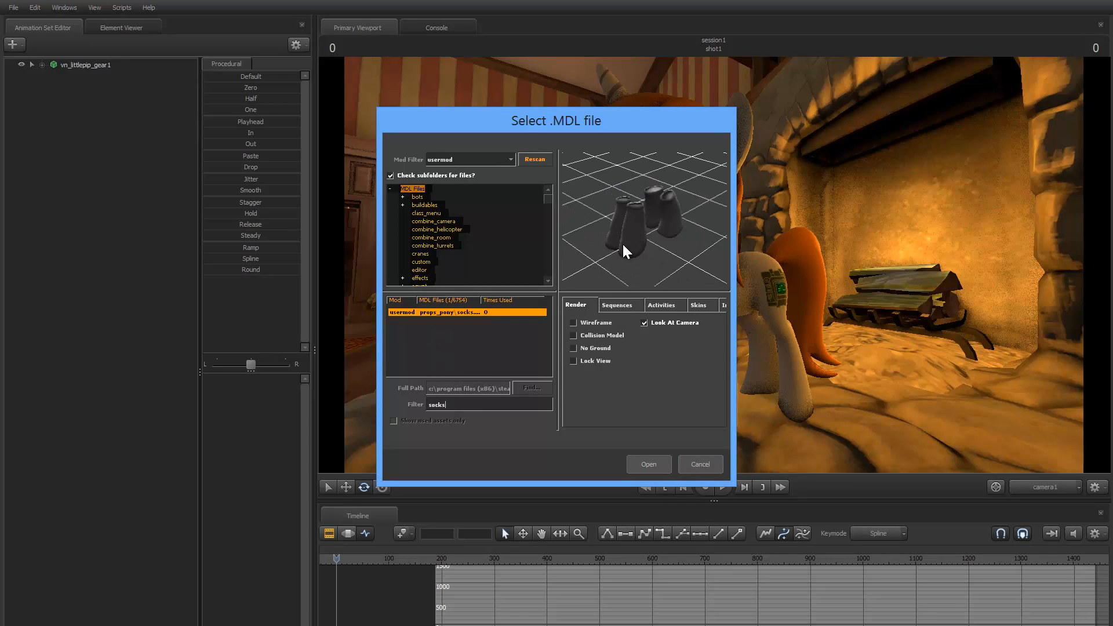
pyautogui.click(635, 464)
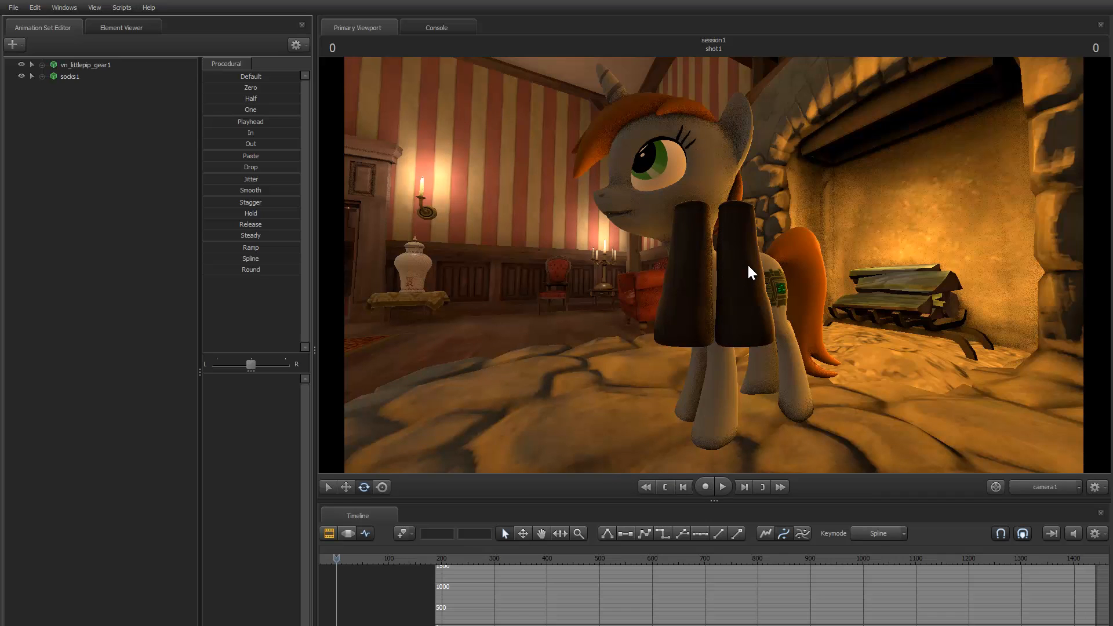
# - Expand the Body, rootTransform and pos controls of both vn_littlepip_gear1 and socks1 down to the x, y and z channels
pyautogui.click(42, 66)
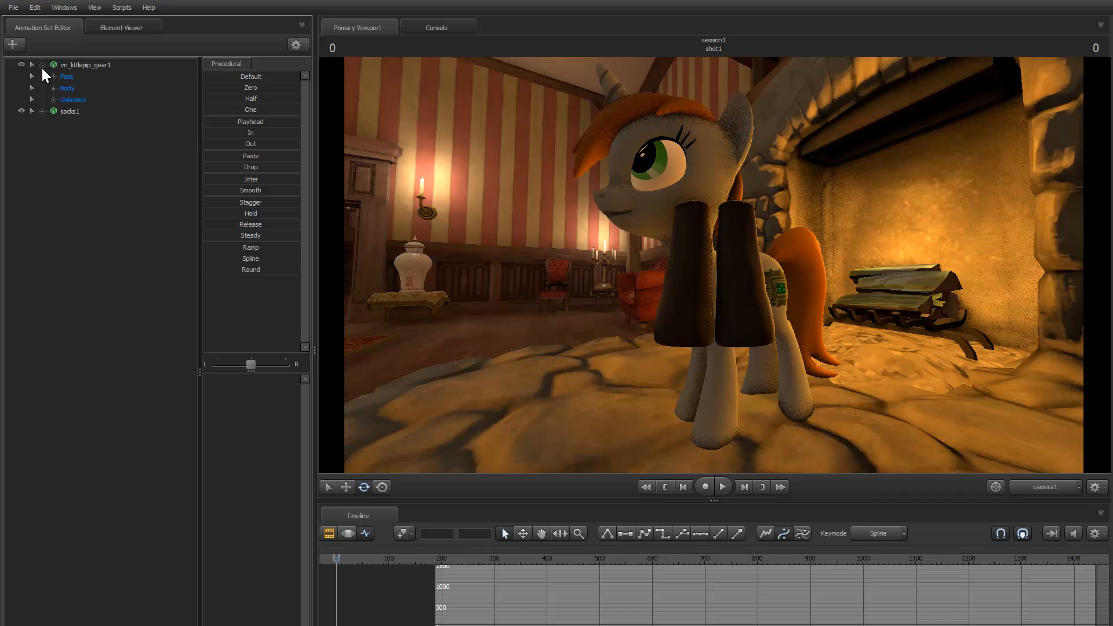
pyautogui.click(43, 111)
pyautogui.click(53, 89)
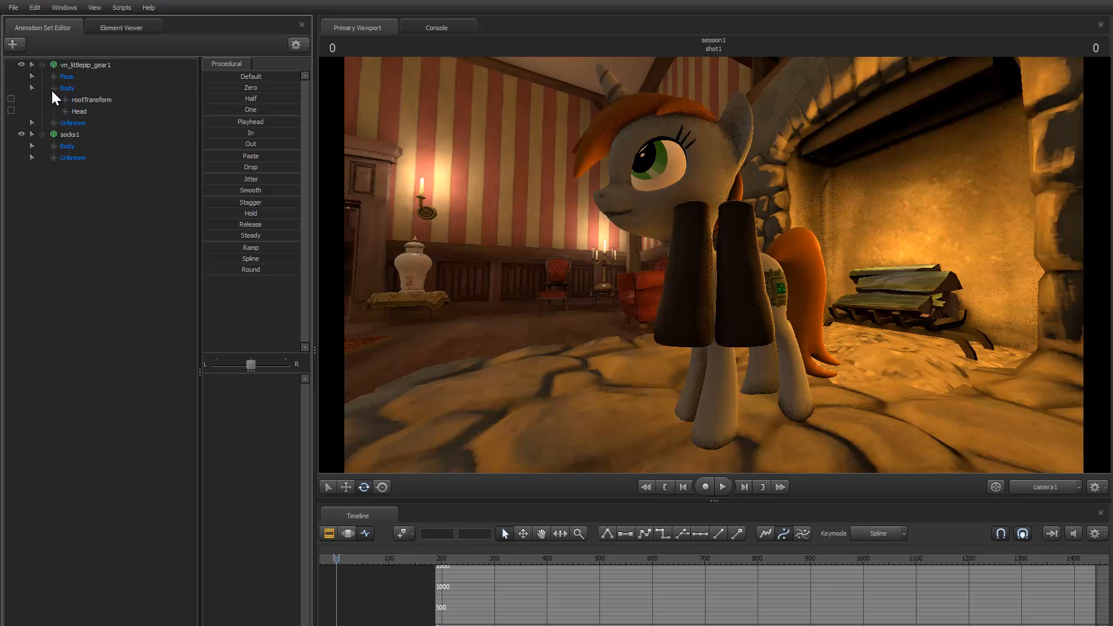
pyautogui.click(52, 149)
pyautogui.click(66, 159)
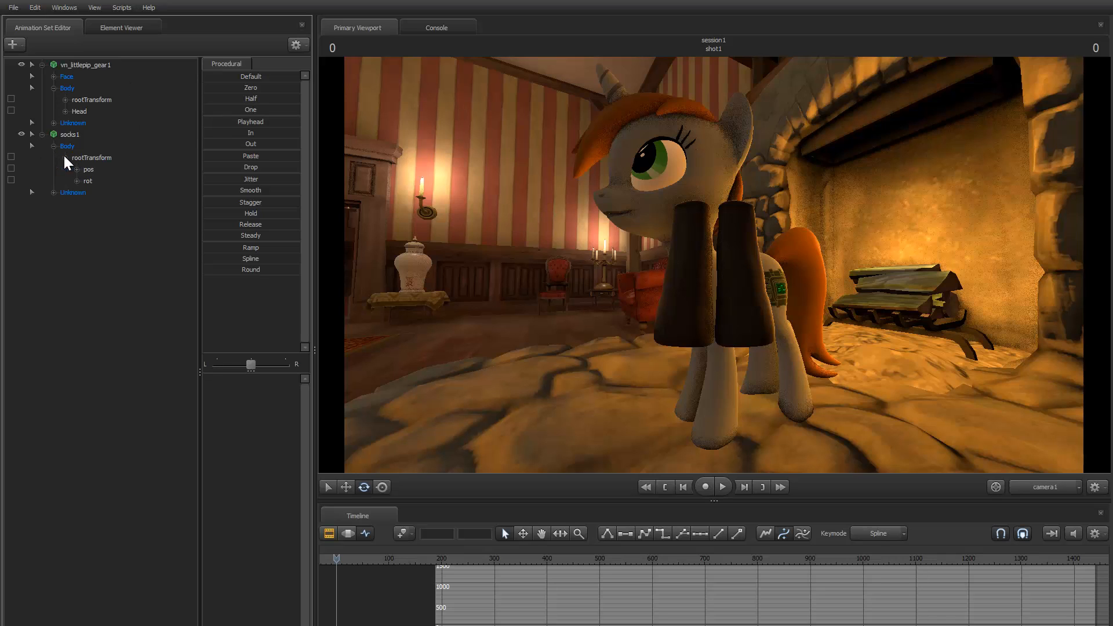
pyautogui.click(65, 100)
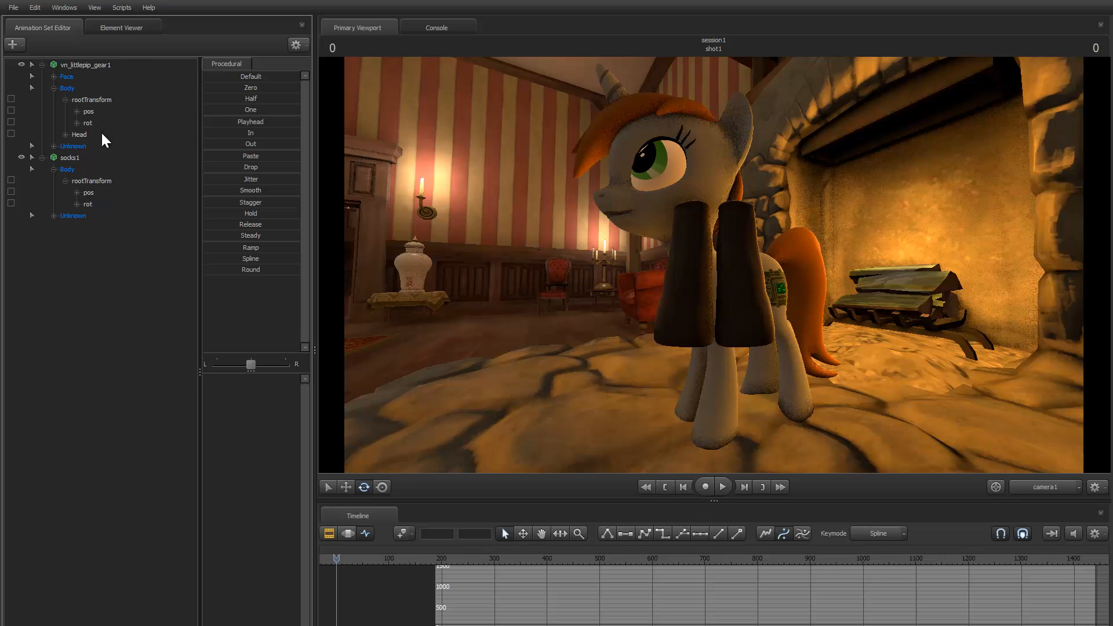
pyautogui.click(77, 112)
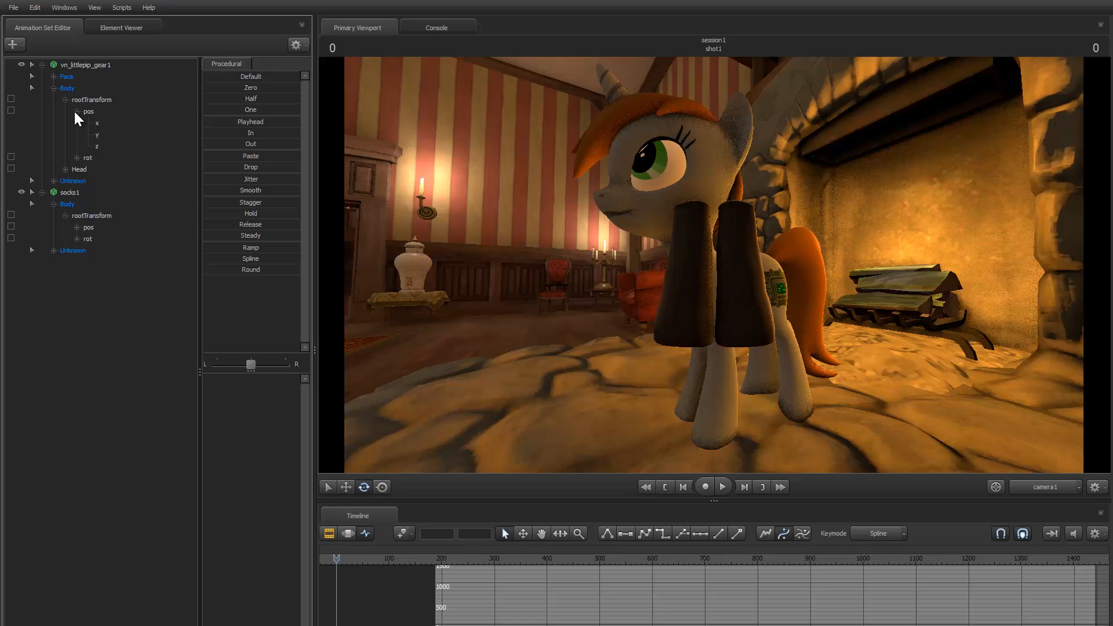
pyautogui.click(78, 228)
# - Match the socks1 rootTransform X position to that of vn_littlepip_gear1 by setting it to -1013.39 at frame 0
pyautogui.click(98, 124)
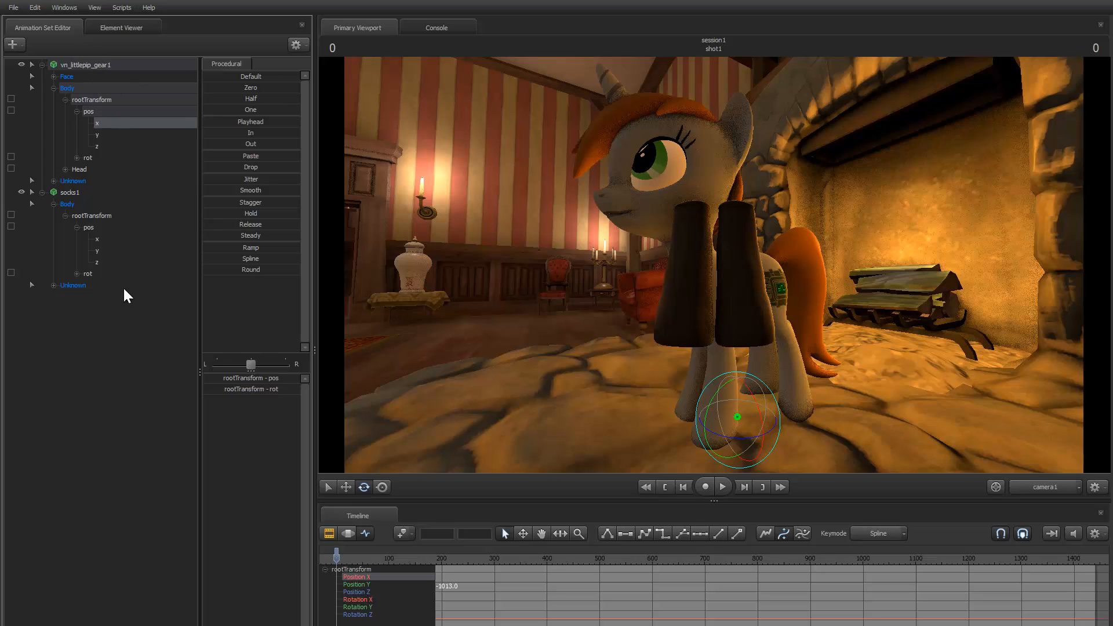
pyautogui.click(336, 553)
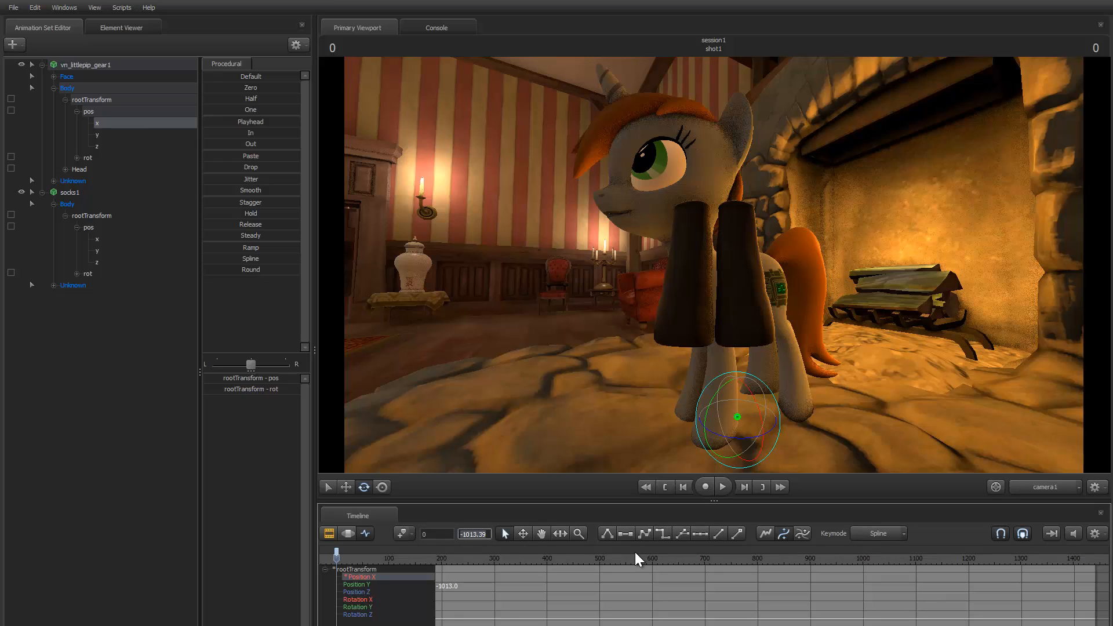
pyautogui.click(104, 239)
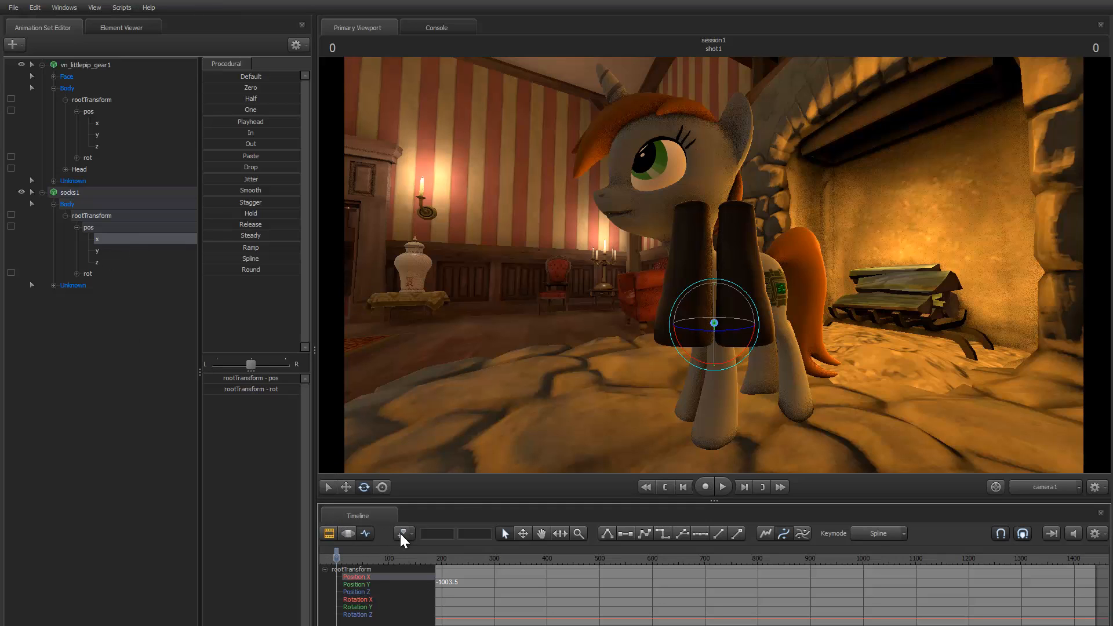
pyautogui.click(335, 550)
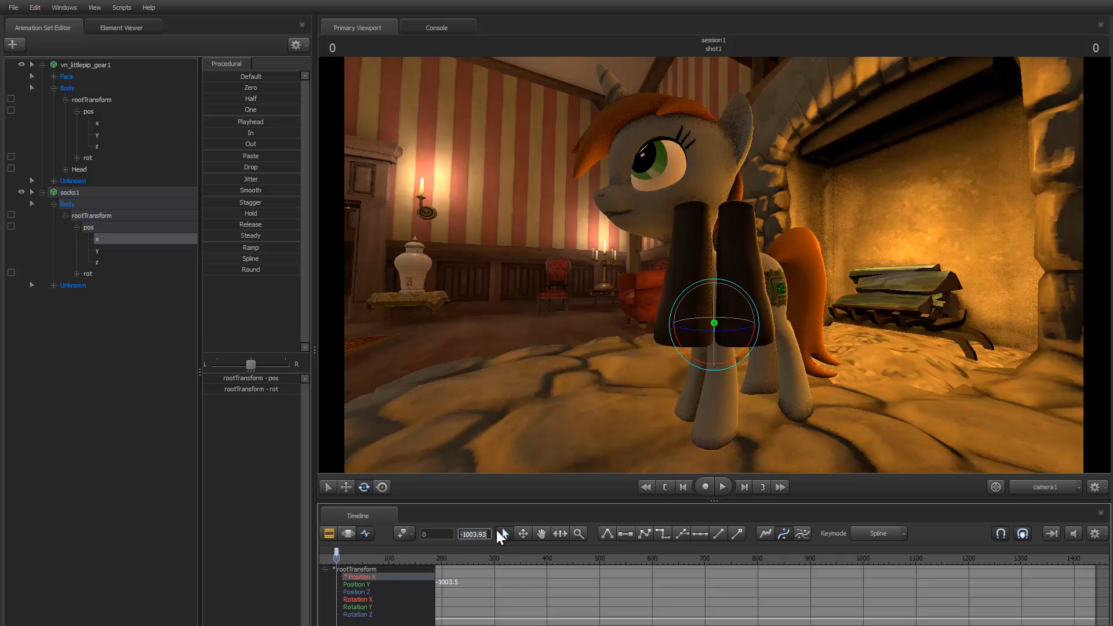
pyautogui.write('-1013.39')
pyautogui.press('Return')
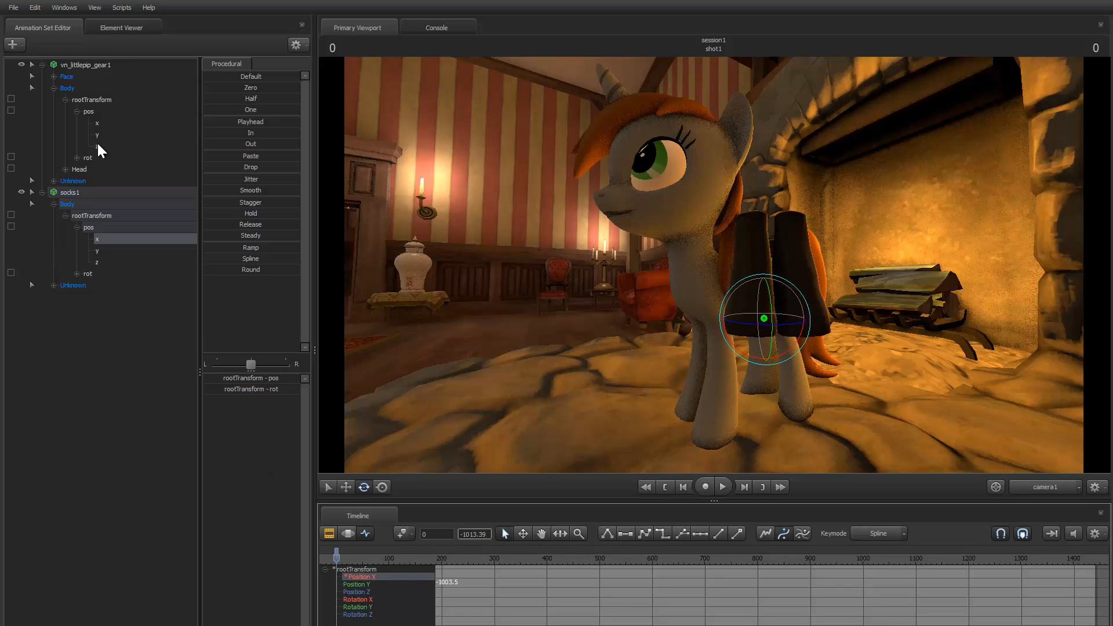
# - Match the socks1 rootTransform Y position to that of vn_littlepip_gear1 by setting it to 1274.52 at frame 0
pyautogui.click(95, 133)
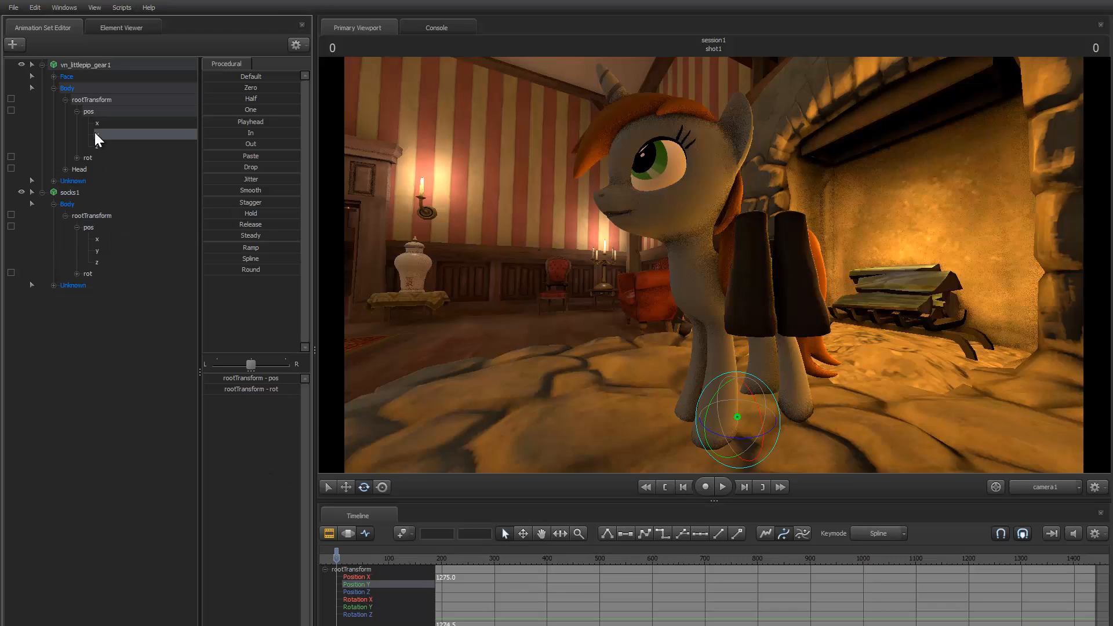
pyautogui.click(334, 551)
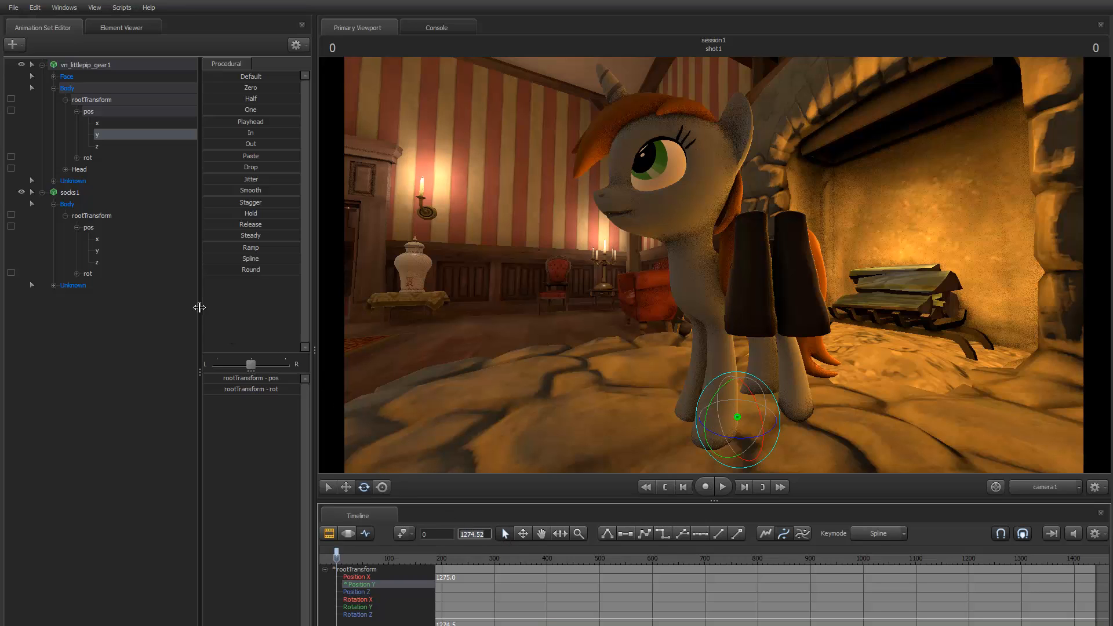
pyautogui.click(98, 254)
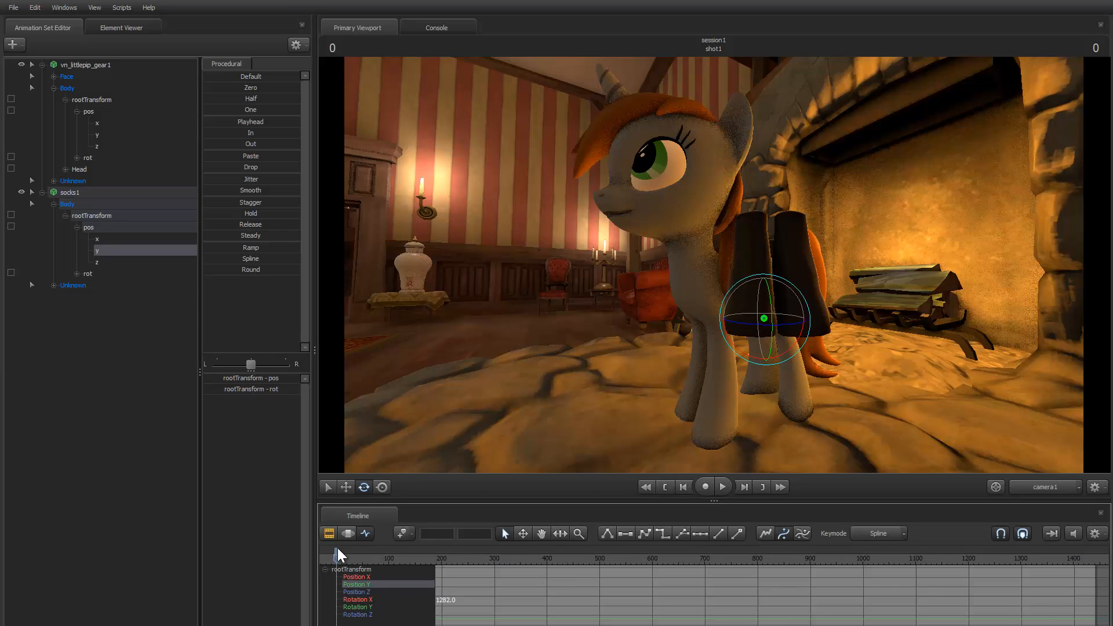
pyautogui.click(401, 532)
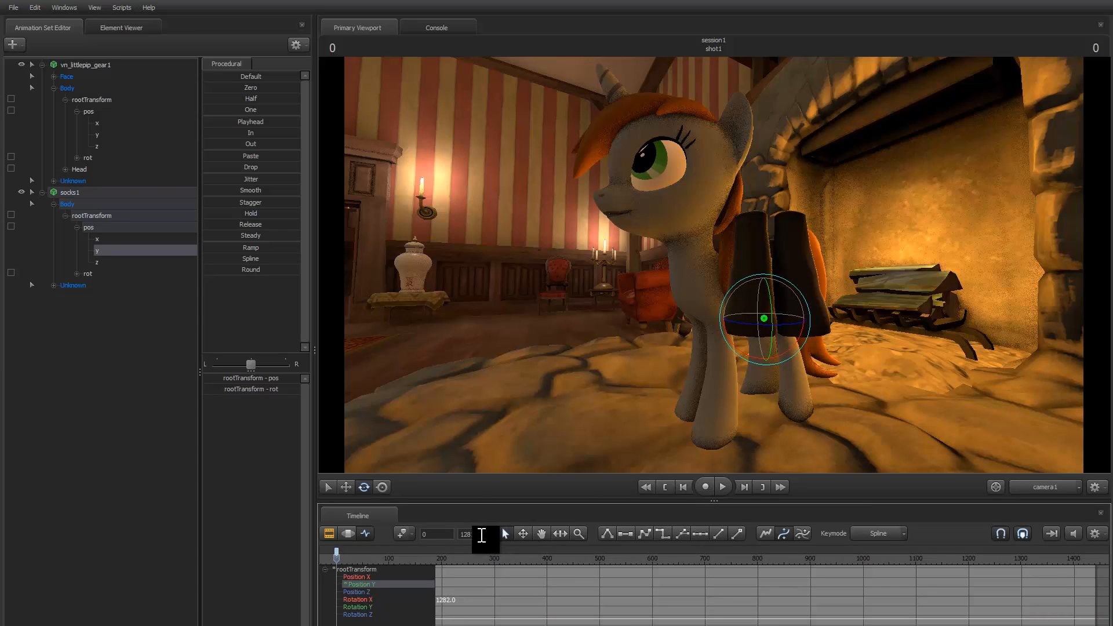
pyautogui.click(482, 536)
pyautogui.write('1274.52')
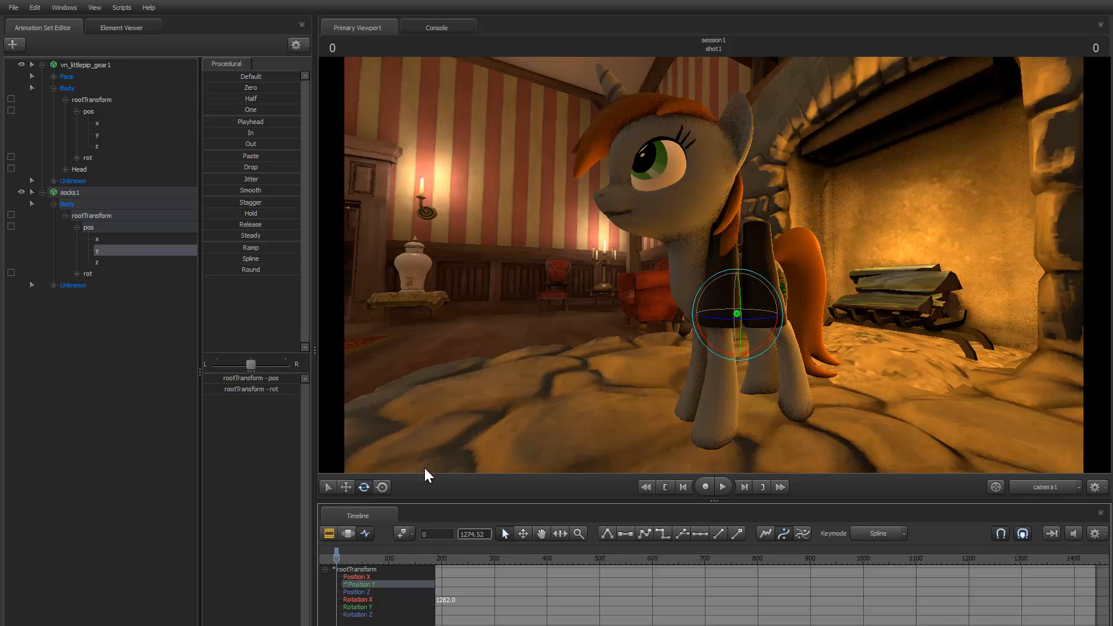
# - Copy the rootTransform Z position value of vn_littlepip_gear1 and select the matching Z position channel of socks1
pyautogui.click(90, 149)
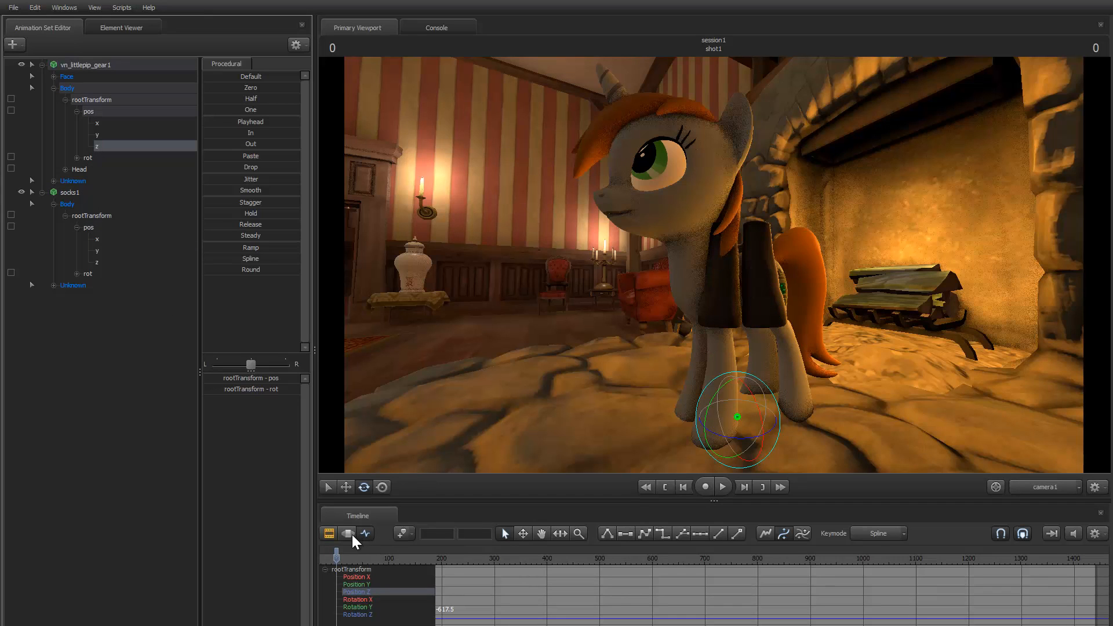
pyautogui.click(336, 548)
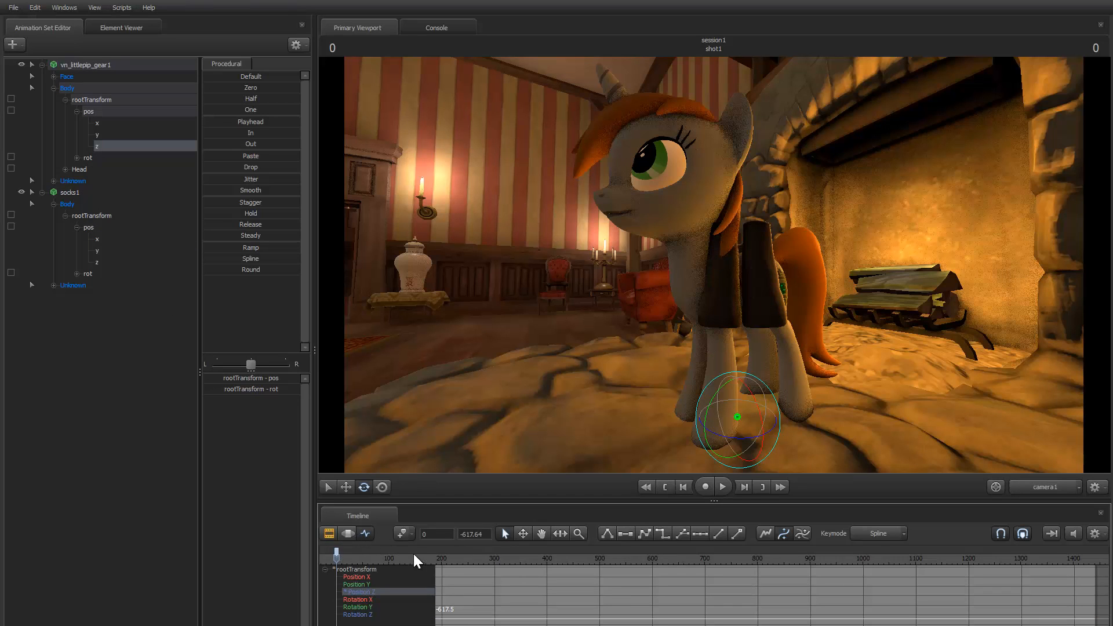
pyautogui.click(463, 539)
pyautogui.click(93, 262)
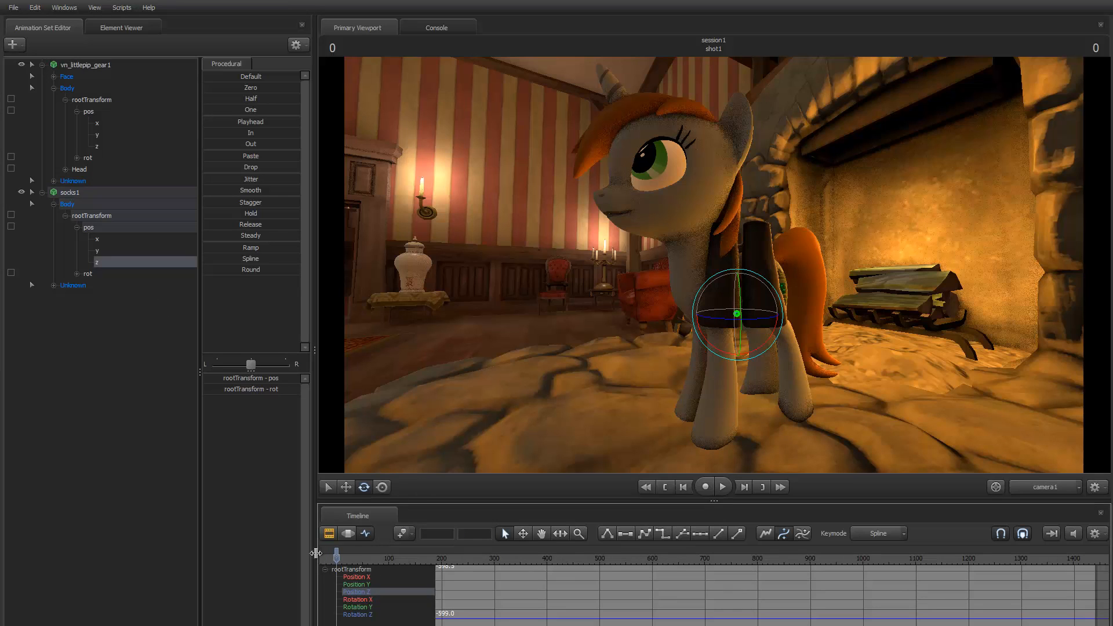
pyautogui.click(333, 549)
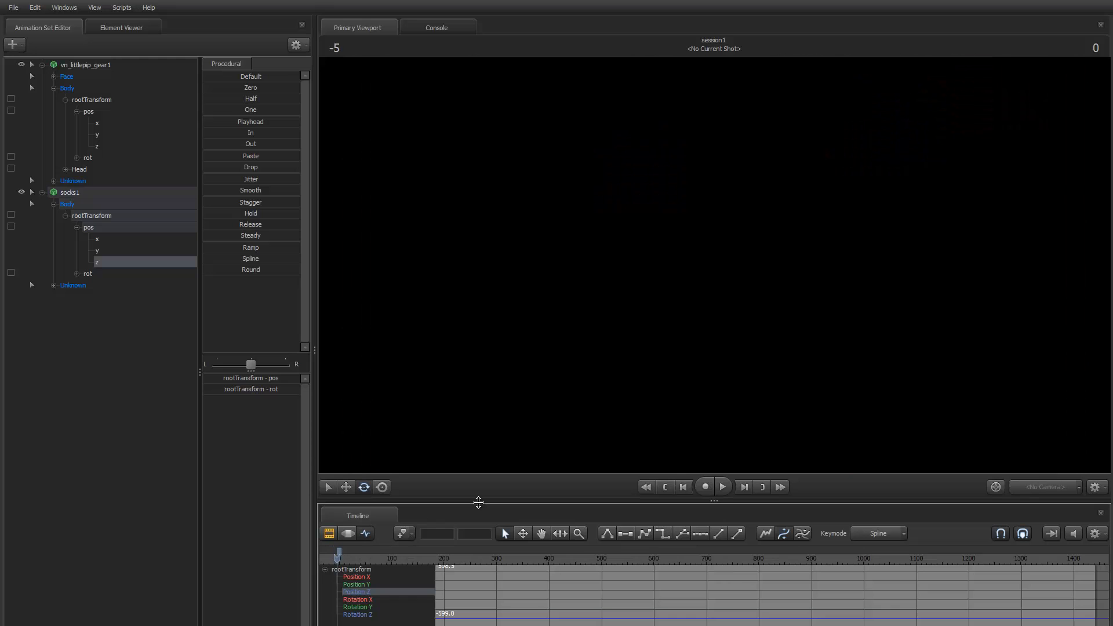
pyautogui.press('Right')
pyautogui.press('Right')
pyautogui.press('Right')
pyautogui.press('Right')
pyautogui.press('Right')
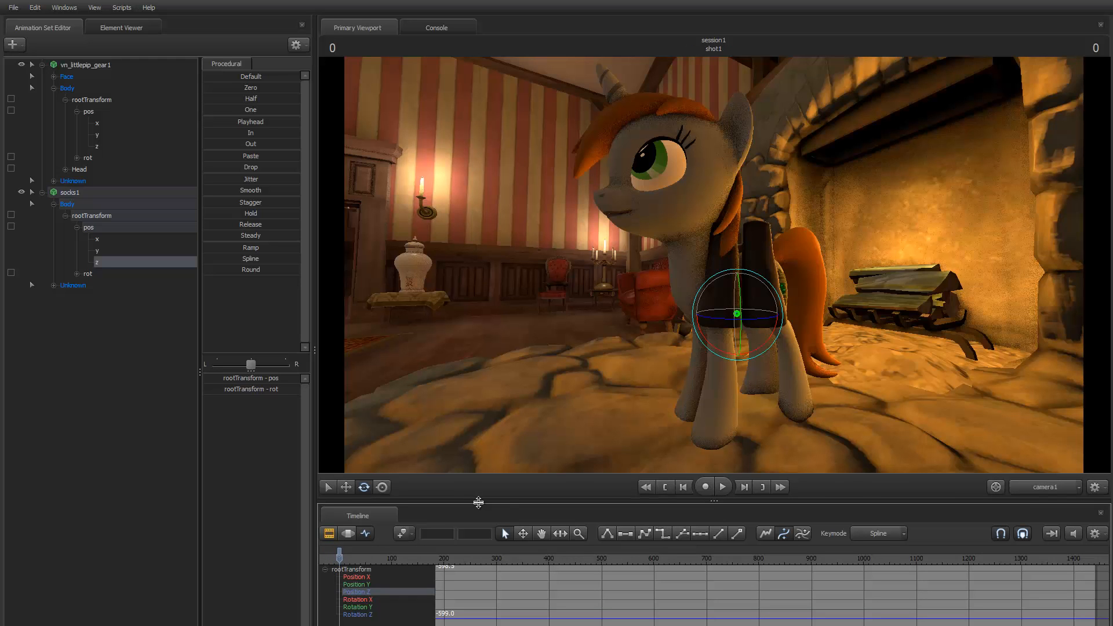
# - Set the socks1 rootTransform Z position to -617.64 at frame 0
pyautogui.click(339, 551)
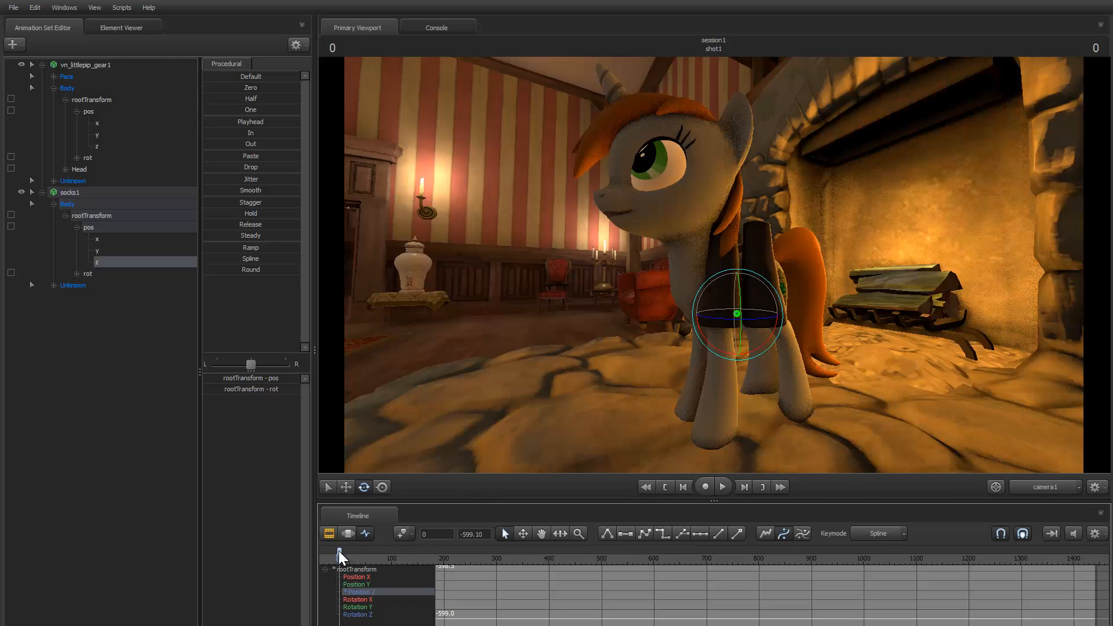
pyautogui.doubleClick(475, 537)
pyautogui.write('-6')
pyautogui.press('Return')
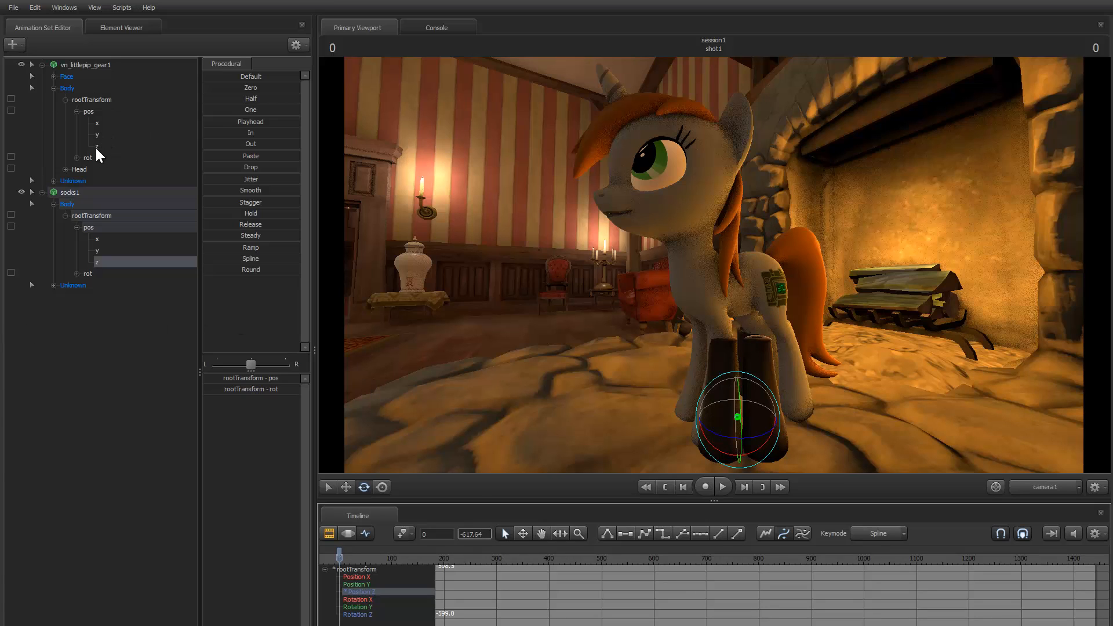
# - Collapse the pos channels of both models' rootTransforms and expand their rot channels to x, y and z
pyautogui.click(76, 111)
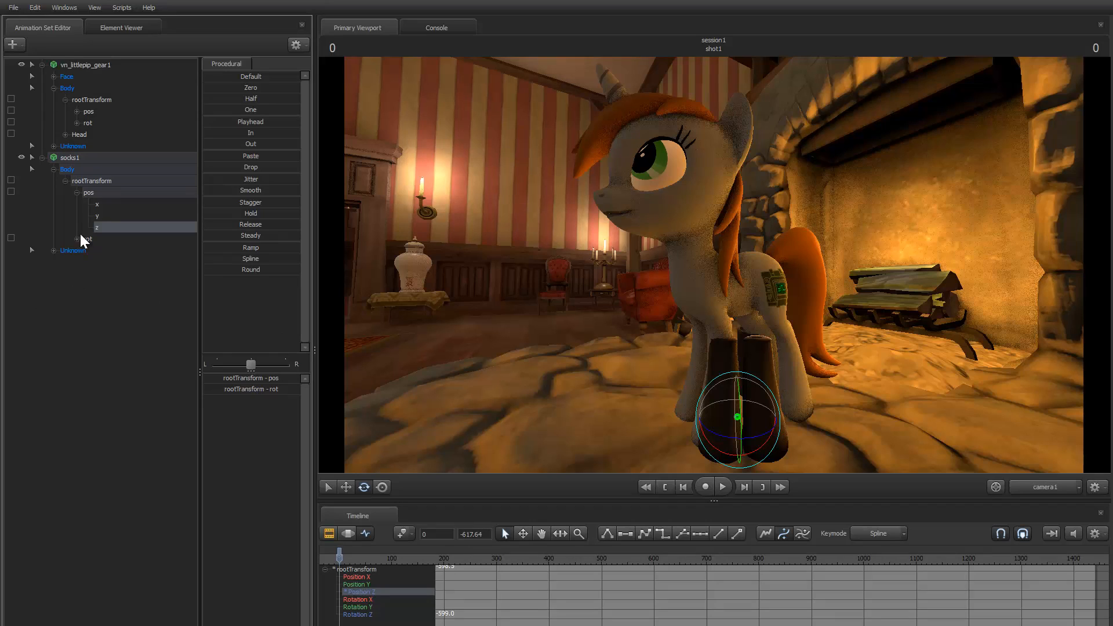
pyautogui.click(76, 193)
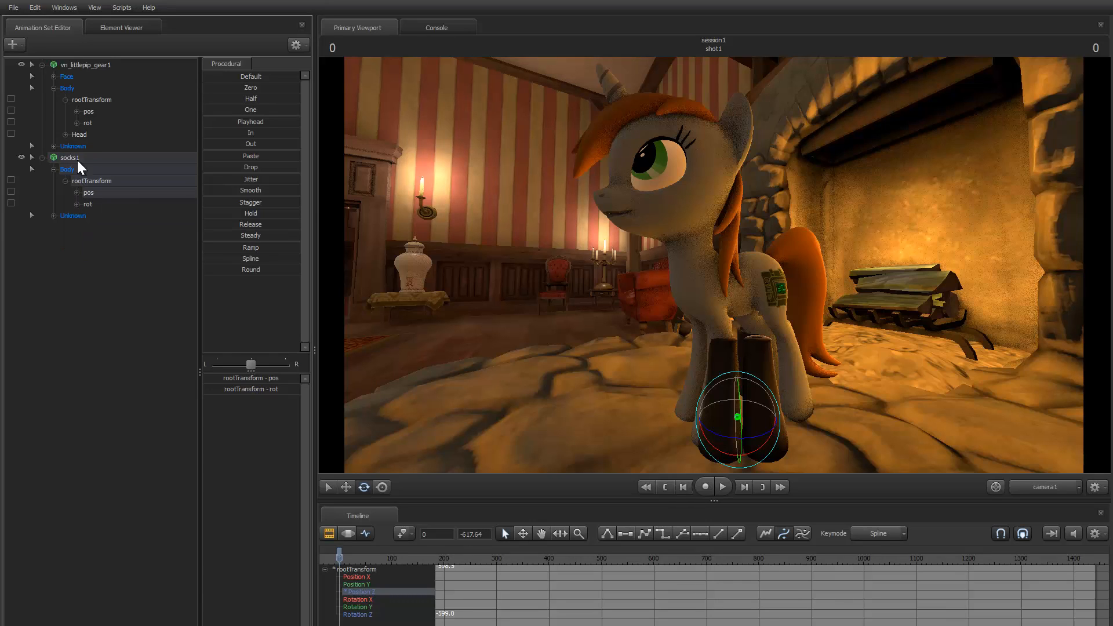
pyautogui.click(76, 123)
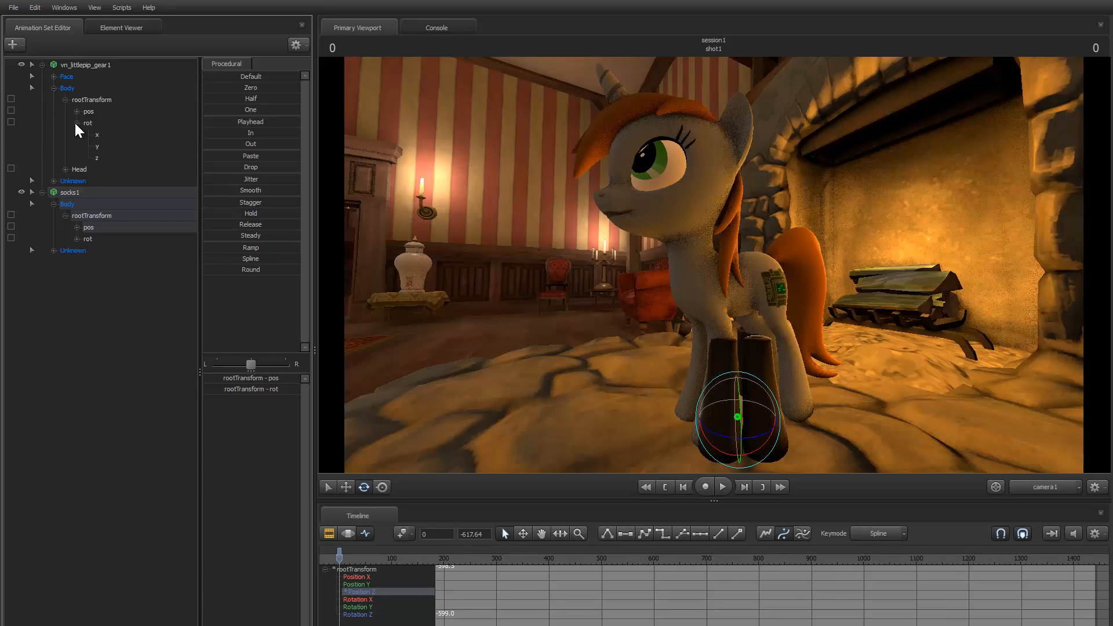
pyautogui.click(77, 239)
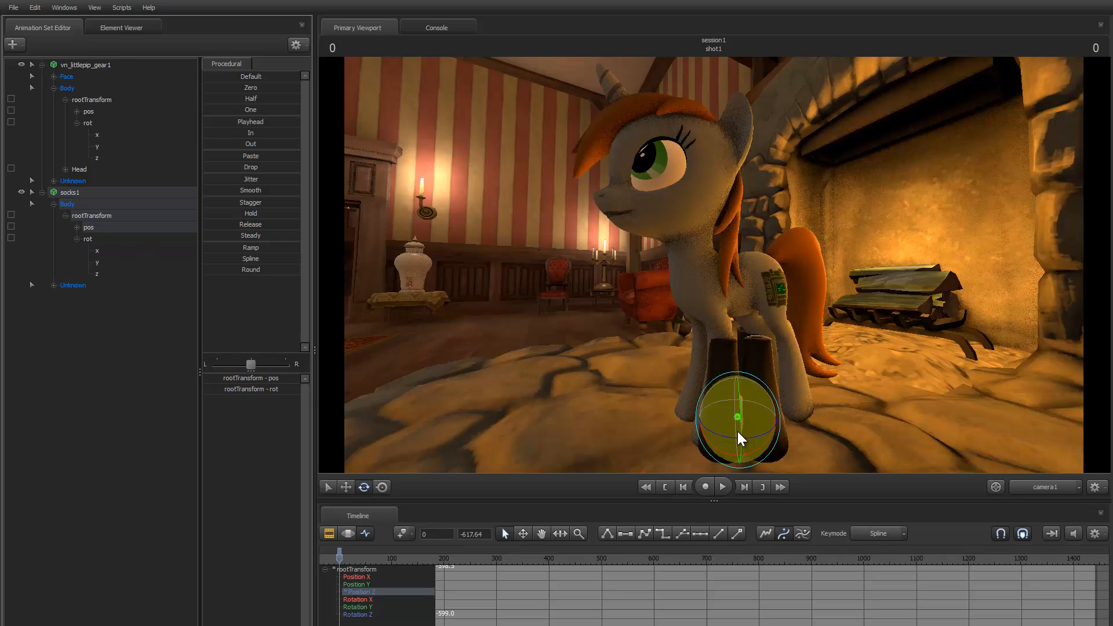
# - Copy the rootTransform Z rotation value of vn_littlepip_gear1 at frame 0
pyautogui.press('w')
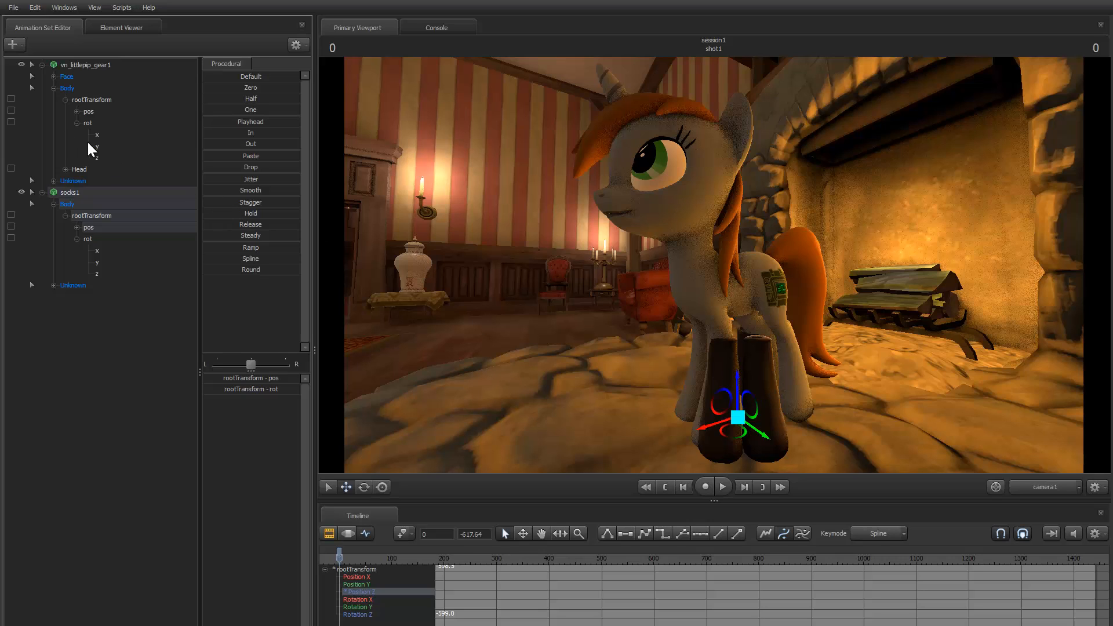
pyautogui.click(101, 156)
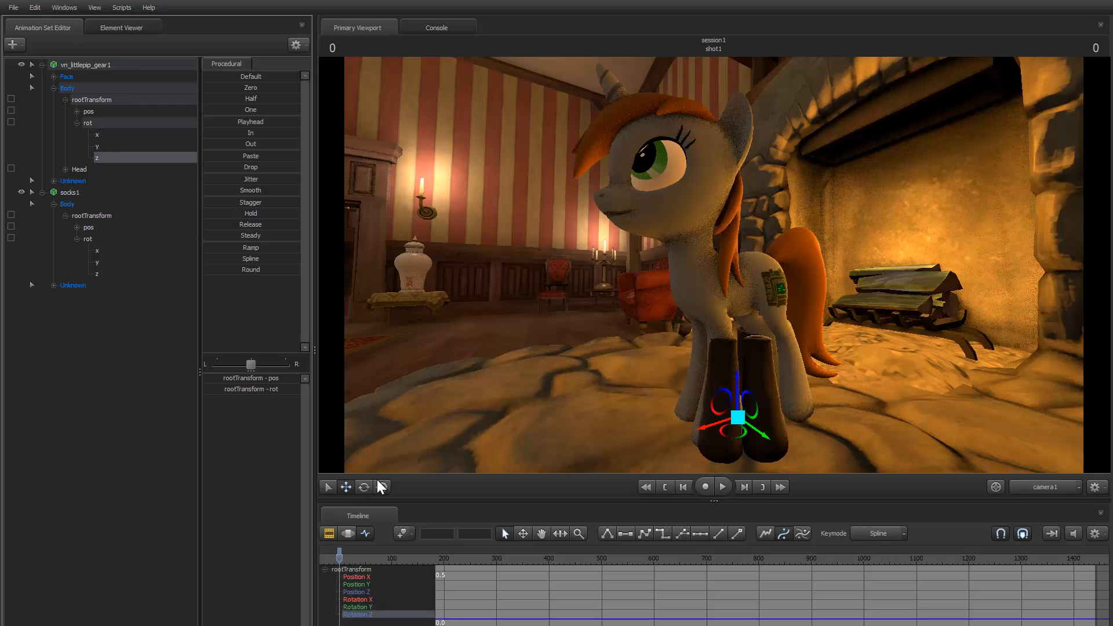
pyautogui.click(337, 550)
pyautogui.press('Right')
pyautogui.press('Right')
pyautogui.press('Right')
pyautogui.press('Right')
pyautogui.press('Right')
pyautogui.press('Right')
pyautogui.press('Right')
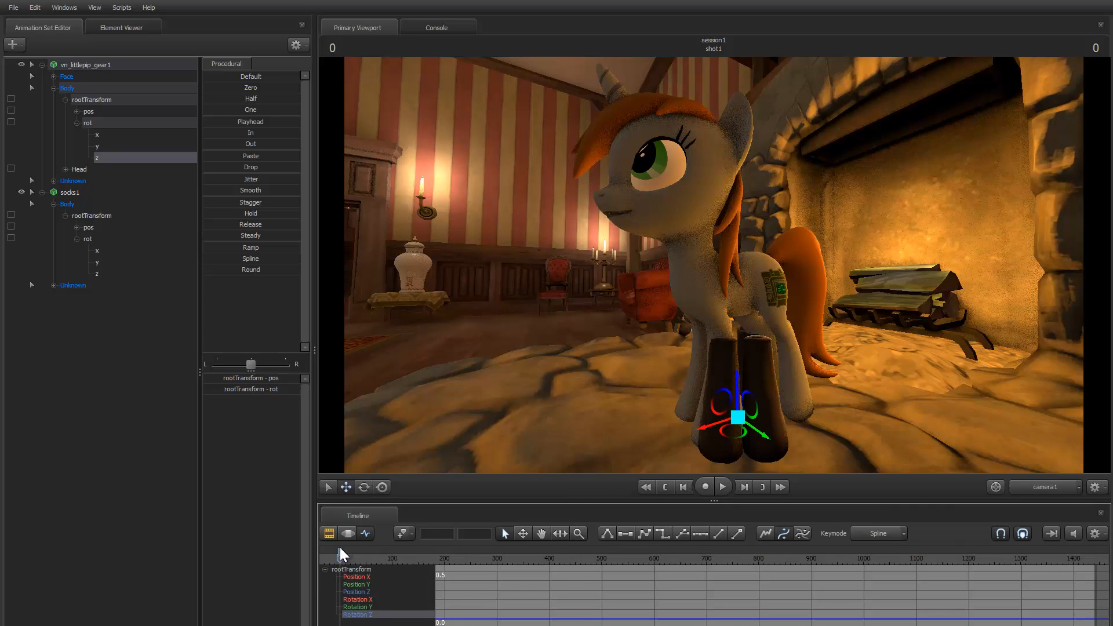
pyautogui.press('m')
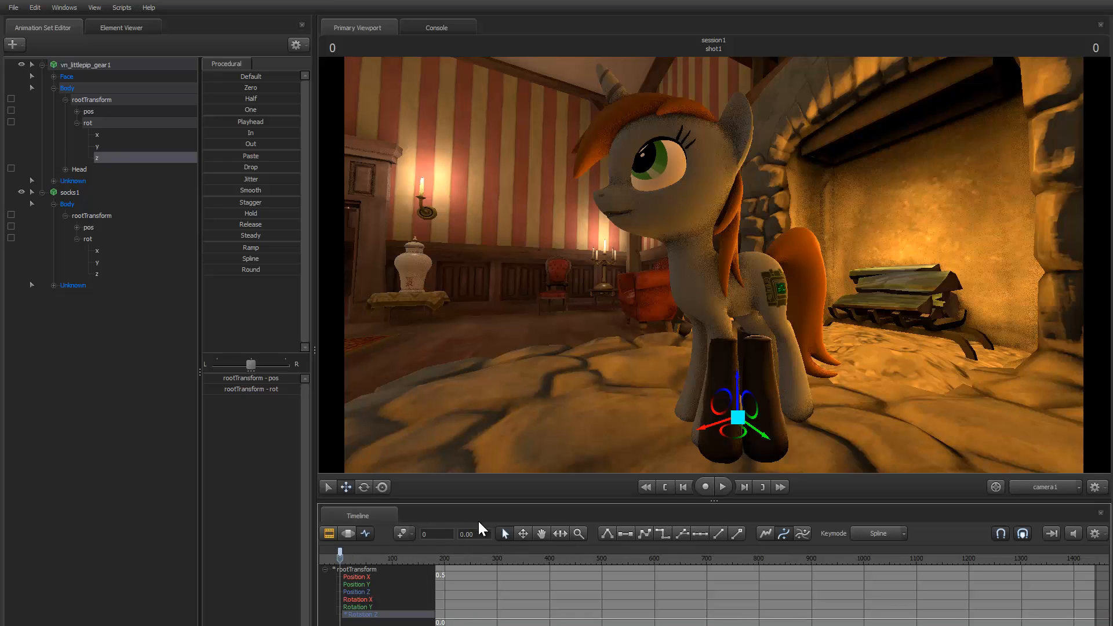
pyautogui.rightClick(473, 539)
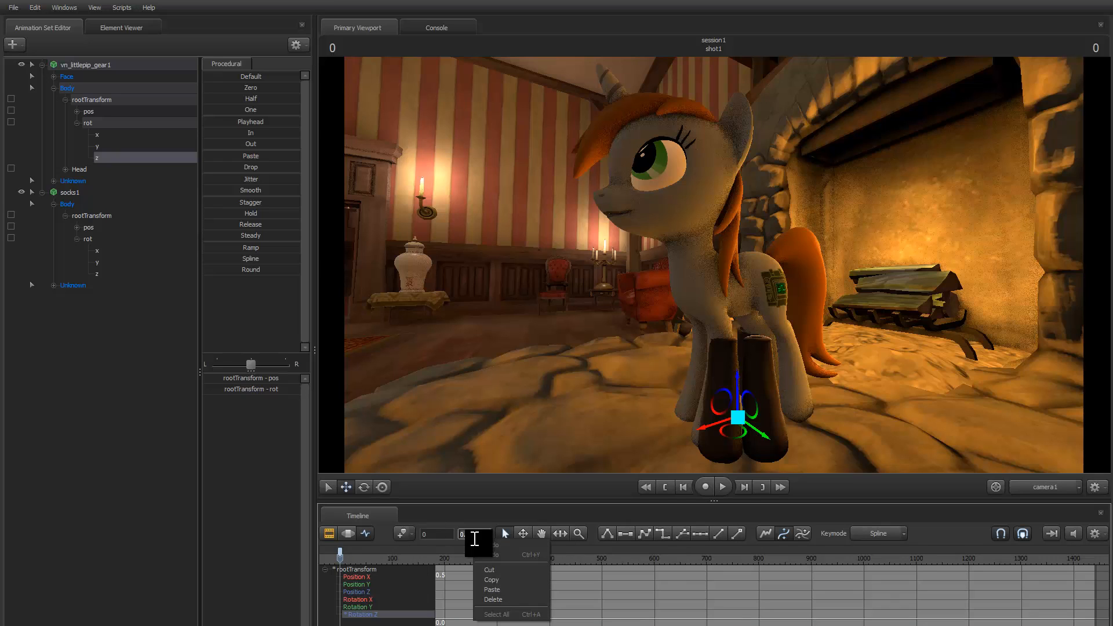
pyautogui.click(465, 528)
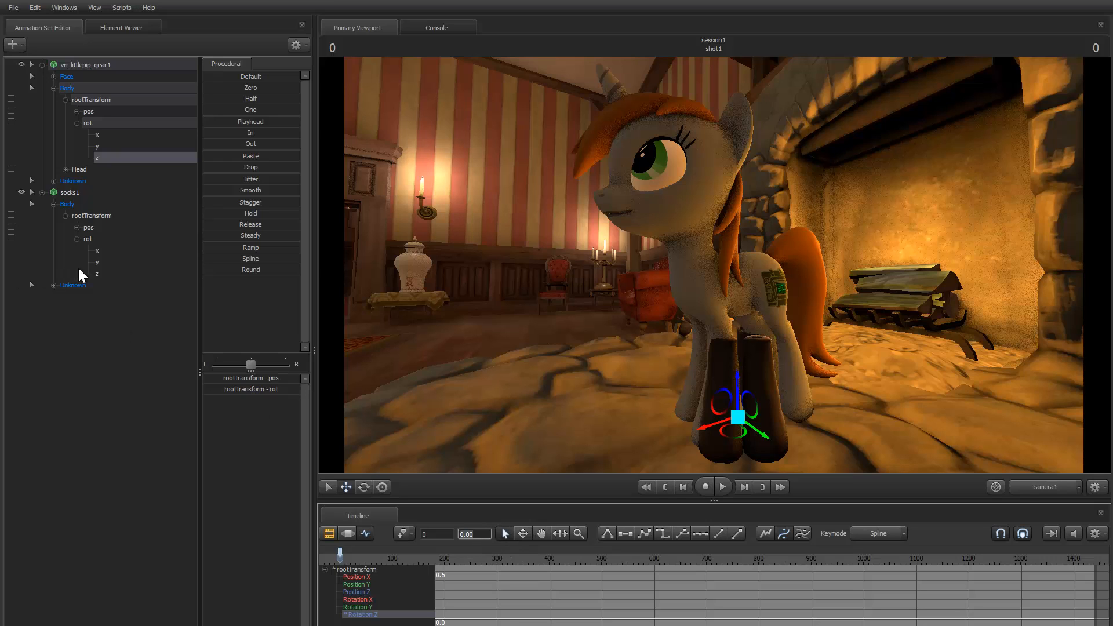
# - Set the socks1 rootTransform Z rotation to 0 at frame 0
pyautogui.click(97, 271)
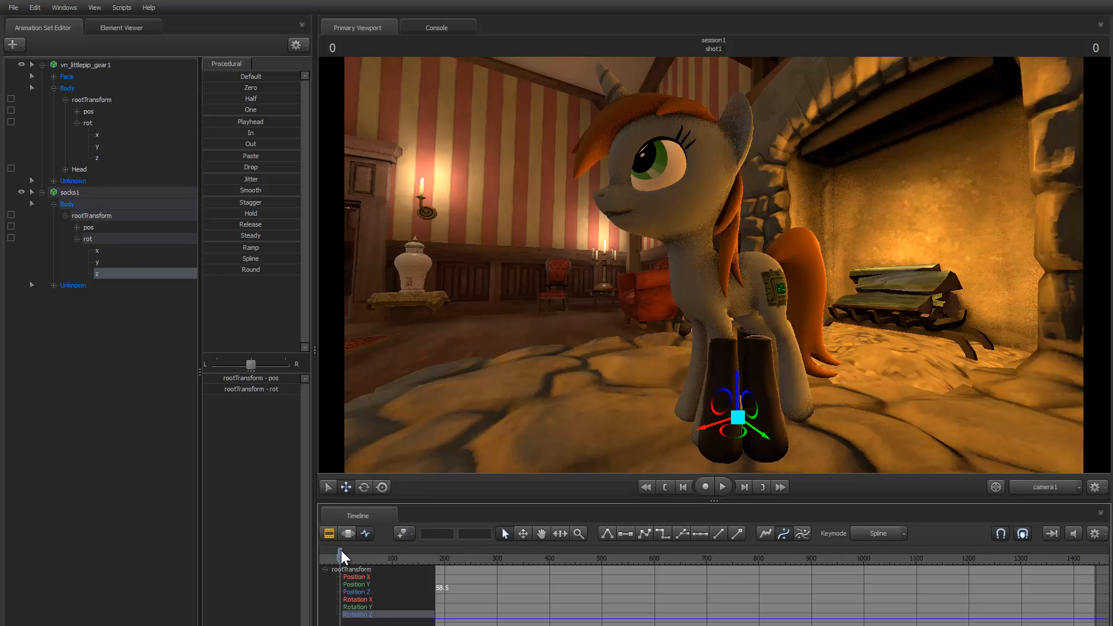
pyautogui.press('m')
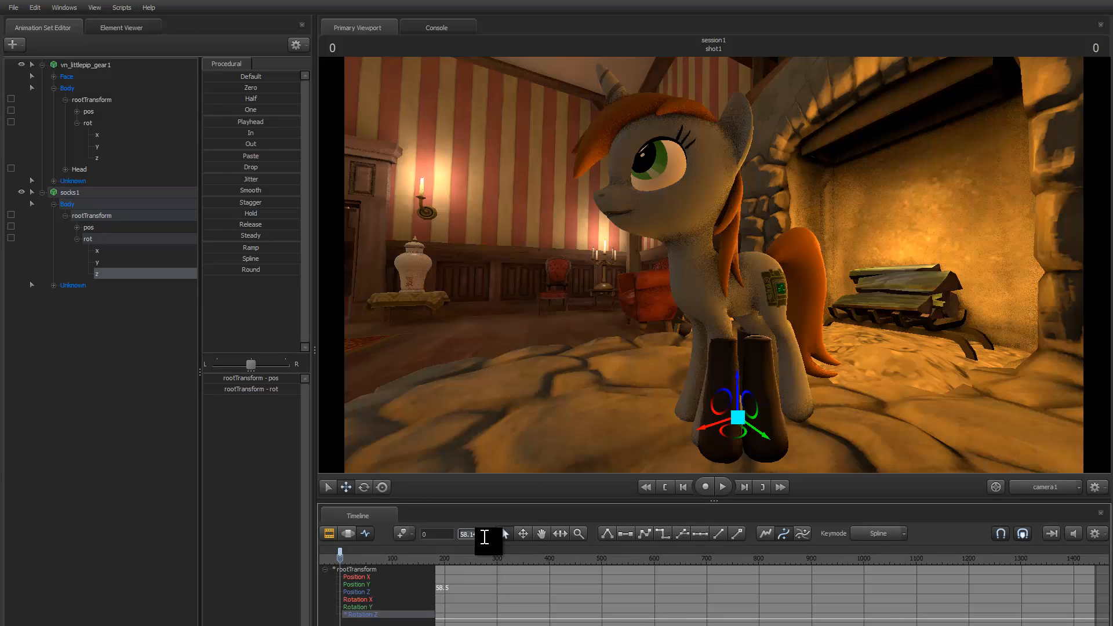
pyautogui.write('0')
pyautogui.press('Return')
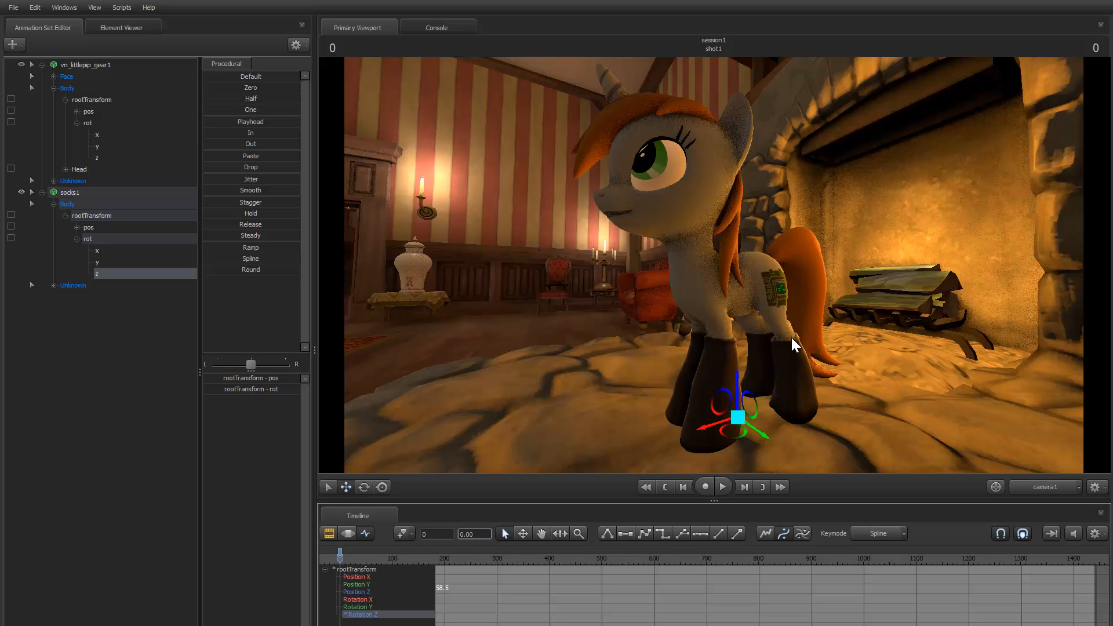
# - Try rotating the LeftThigh bone of vn_littlepip_gear1 from a closer side view, and undo the rotation
pyautogui.rightClick(847, 315)
pyautogui.rightClick(799, 313)
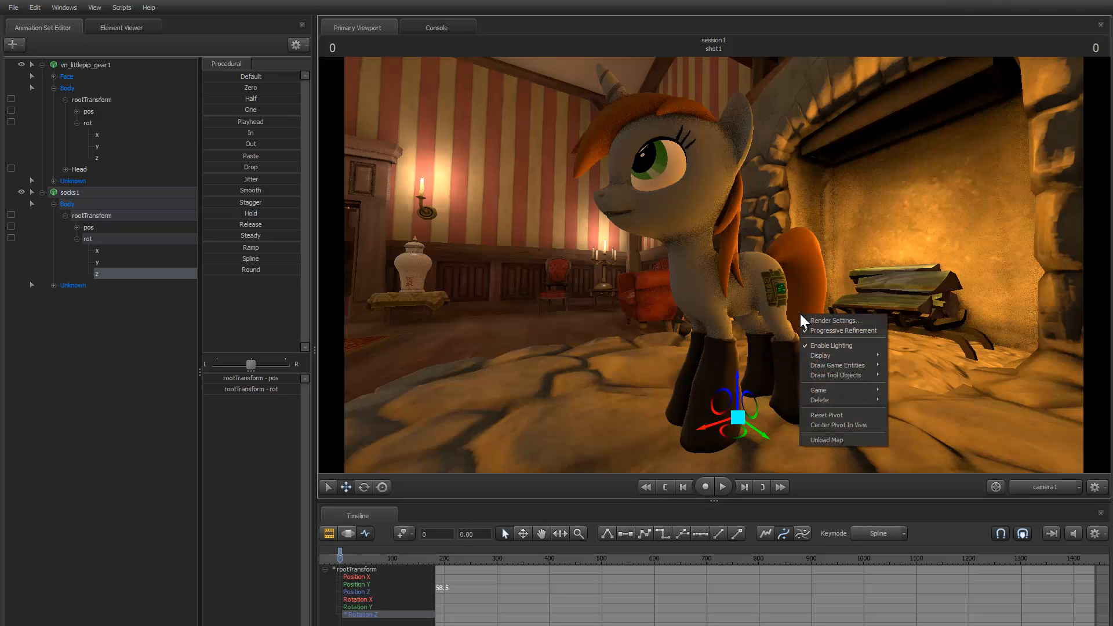
pyautogui.moveTo(848, 256); pyautogui.dragTo(711, 264)
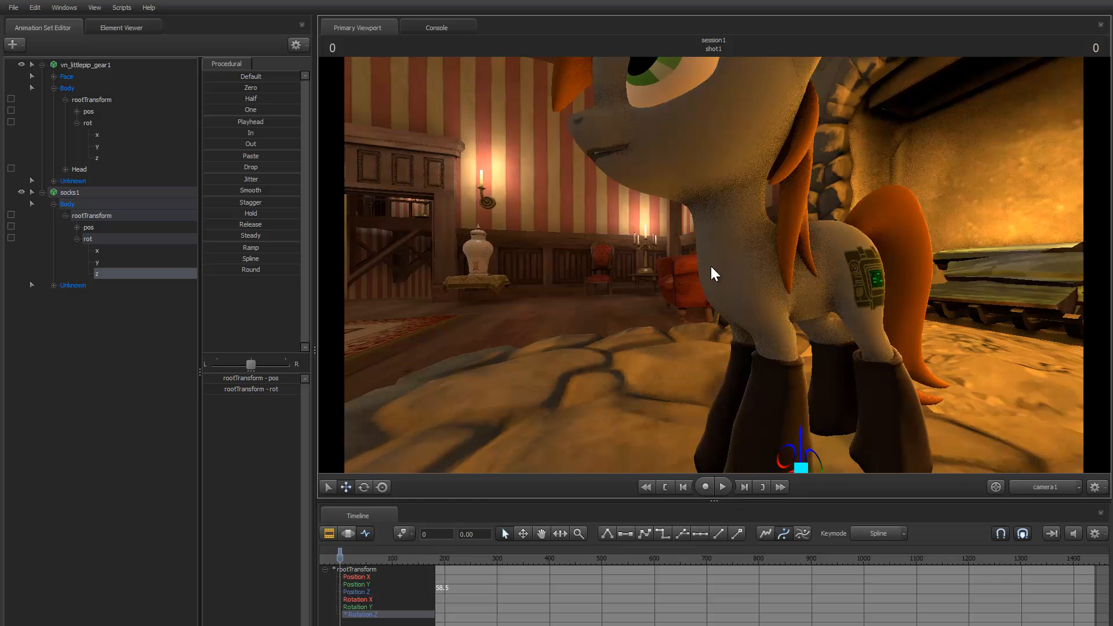
pyautogui.moveTo(711, 266); pyautogui.dragTo(711, 265)
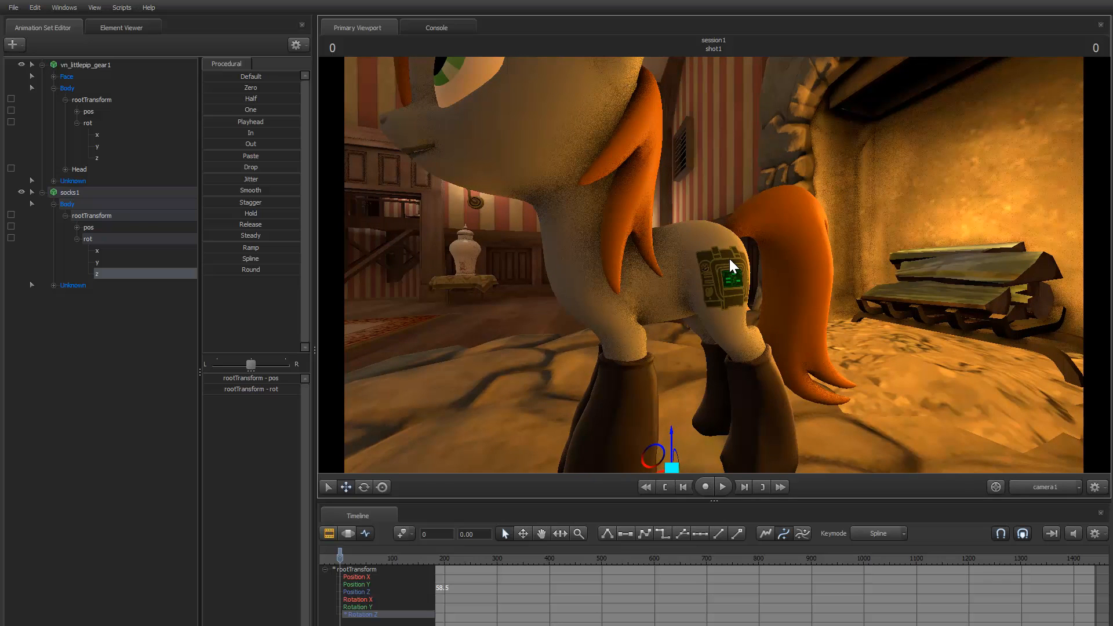
pyautogui.press('ctrl')
pyautogui.keyDown('ctrl'); pyautogui.click(712, 258); pyautogui.keyUp('ctrl')
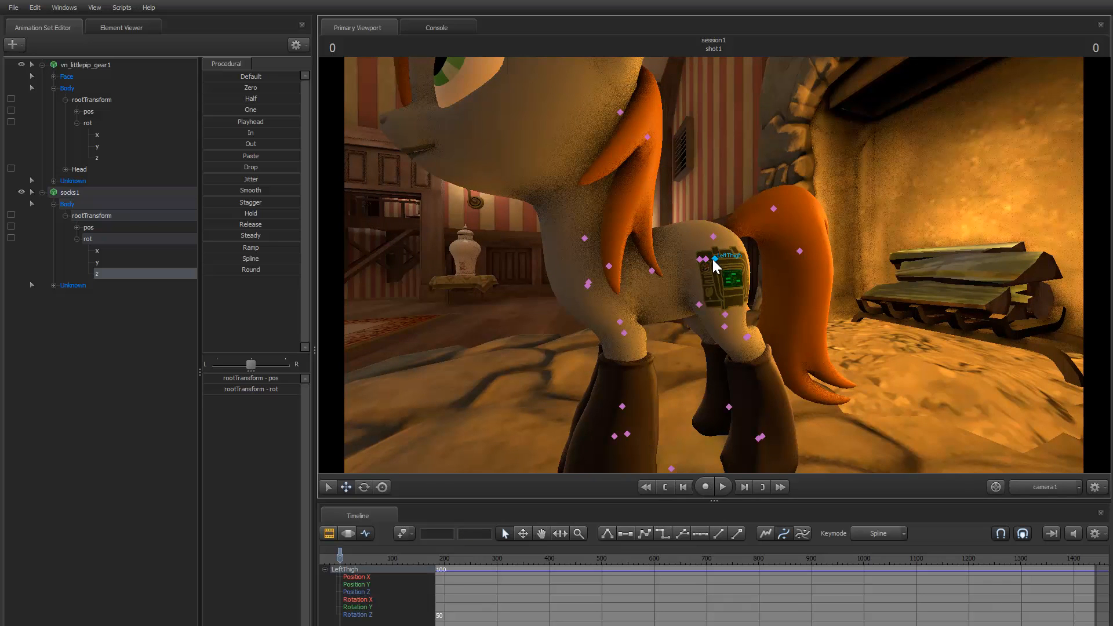
pyautogui.moveTo(709, 230)
pyautogui.mouseDown()
pyautogui.moveTo(694, 229)
pyautogui.moveTo(675, 248)
pyautogui.moveTo(703, 208)
pyautogui.moveTo(697, 223)
pyautogui.mouseUp()
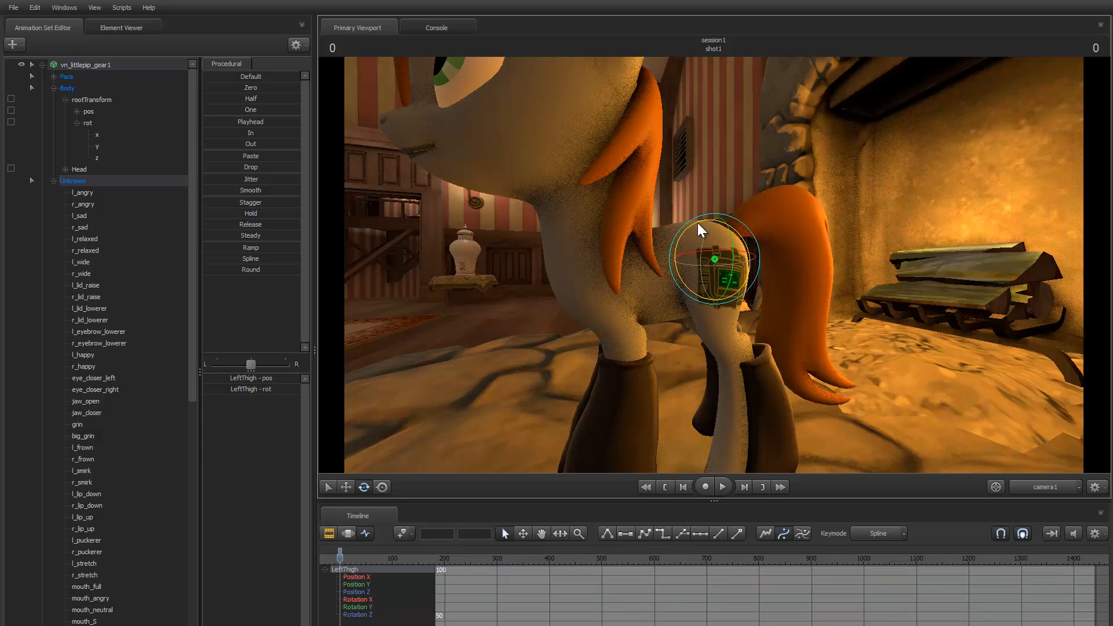
pyautogui.hotkey('ctrl', 'z')
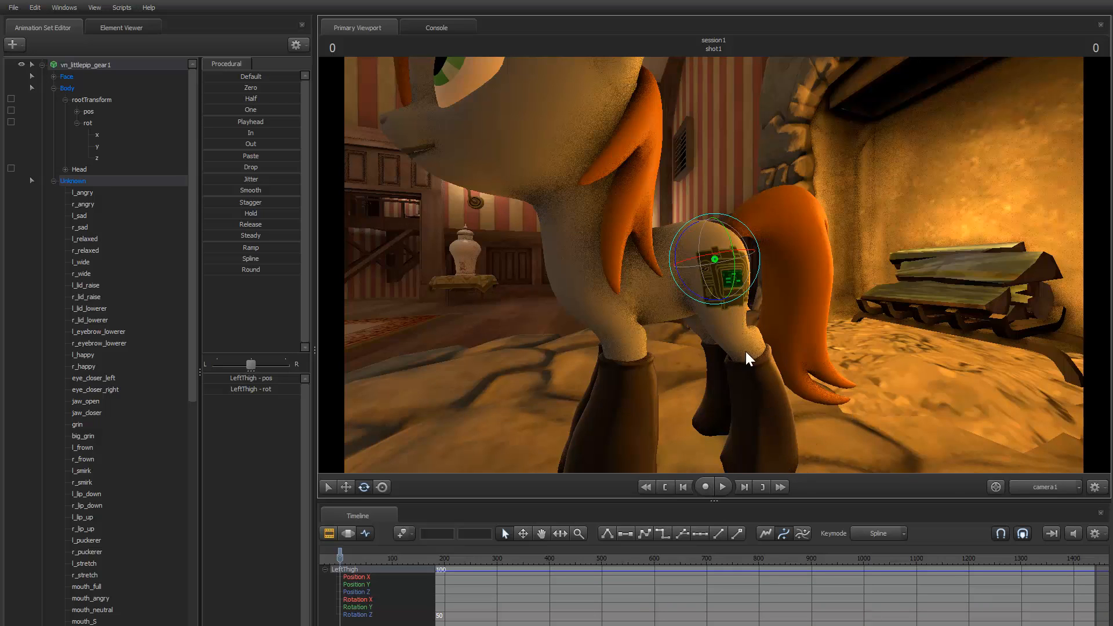
# - Collapse the Body groups of both models and bring the Unknown bone lists of vn_littlepip_gear1 and socks1 into reach of each other
pyautogui.click(53, 88)
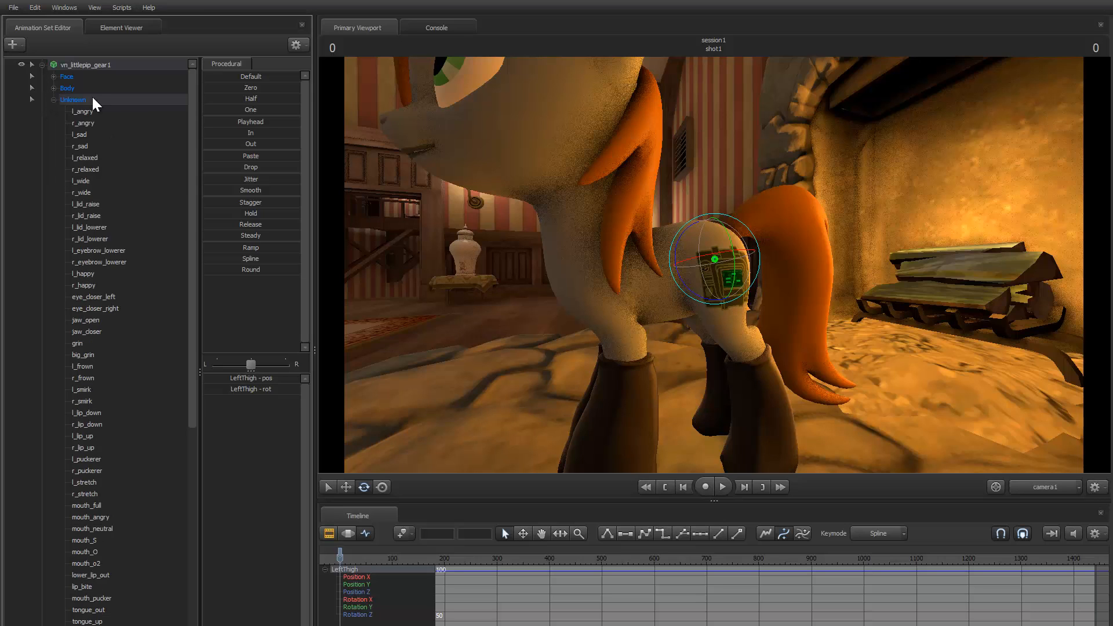
pyautogui.moveTo(191, 133); pyautogui.dragTo(164, 401)
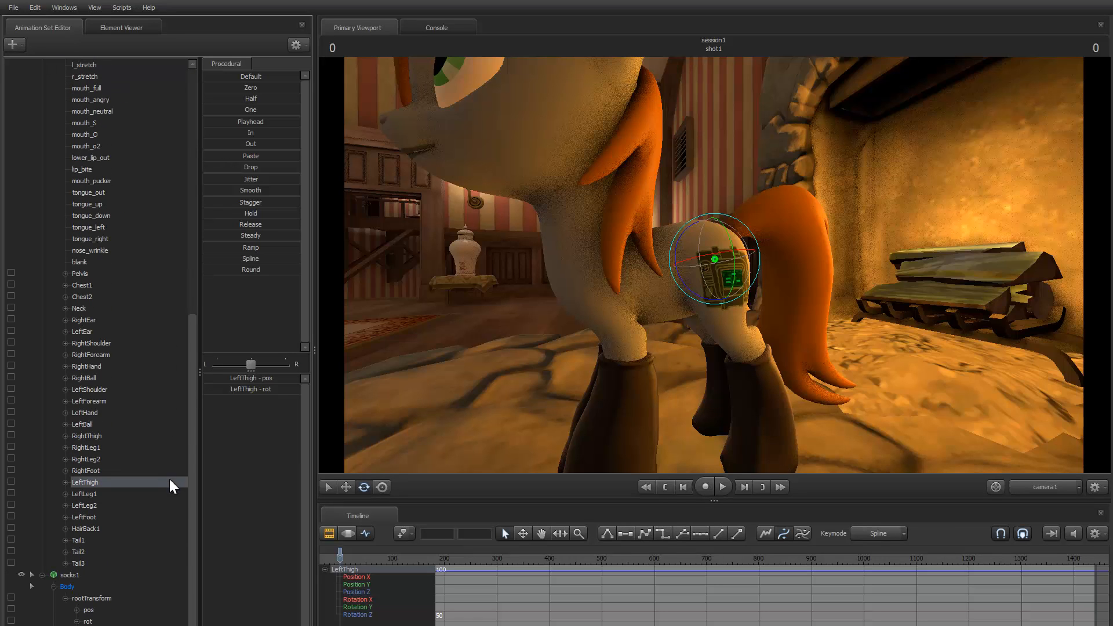
pyautogui.click(53, 586)
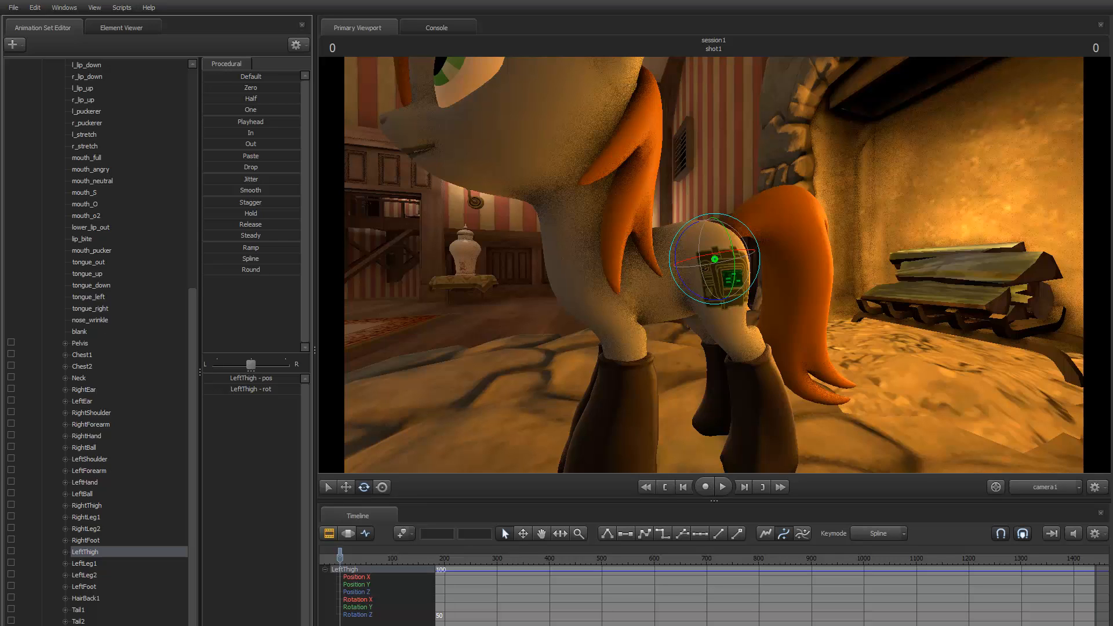
pyautogui.scroll(1, 96, 342)
pyautogui.scroll(-3, 194, 571)
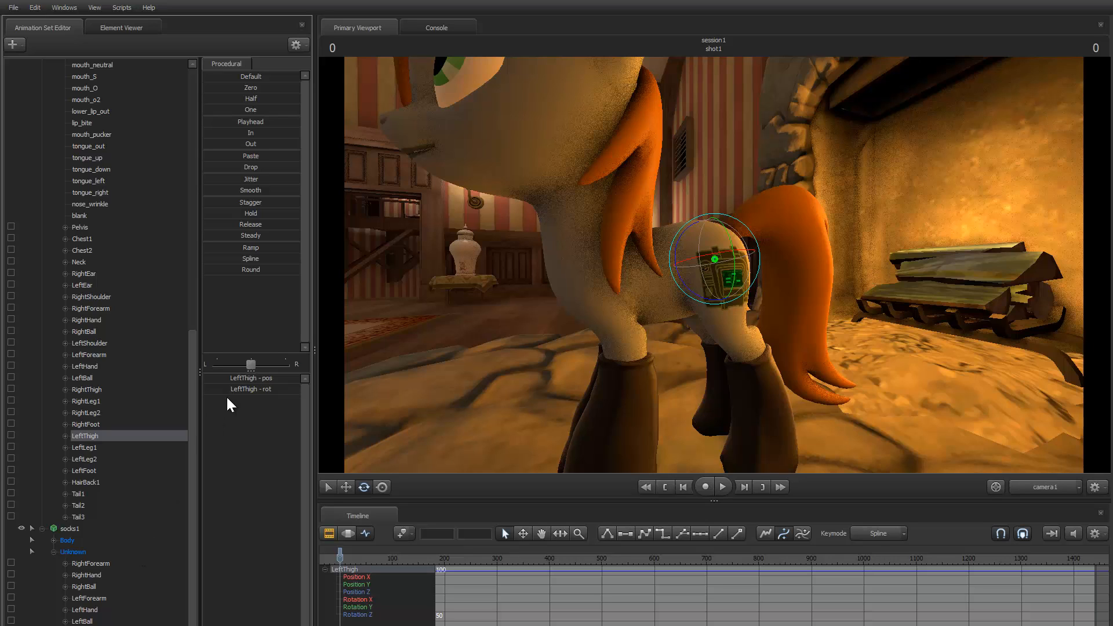
# - Lock the RightForearm, RightHand and RightBall bones of socks1 to the matching bones of vn_littlepip_gear1
pyautogui.click(104, 564)
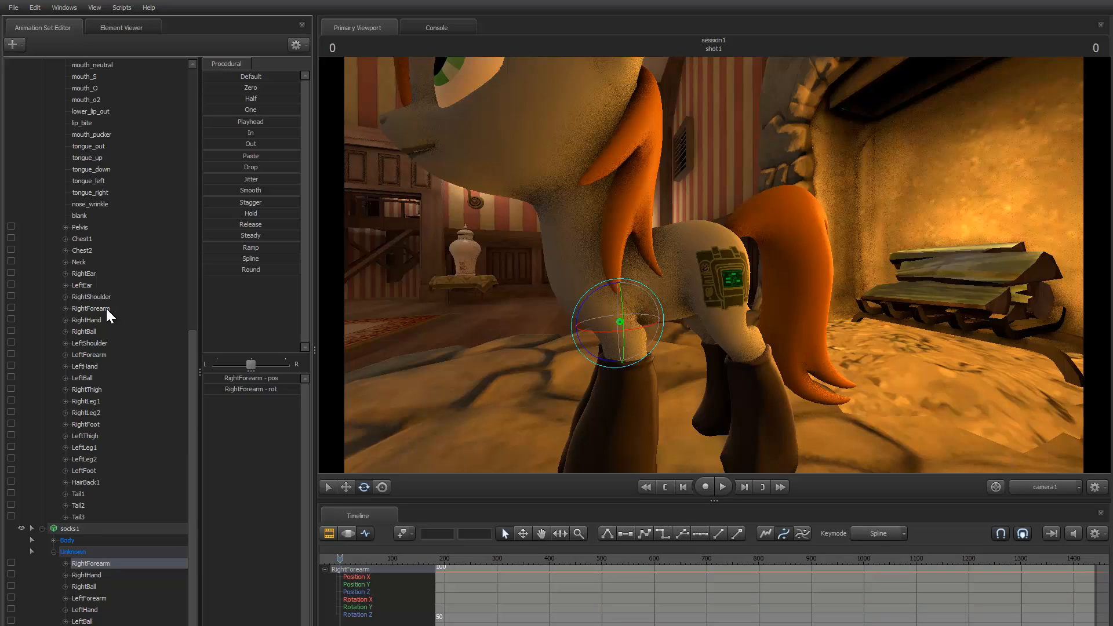
pyautogui.moveTo(109, 307); pyautogui.dragTo(82, 573)
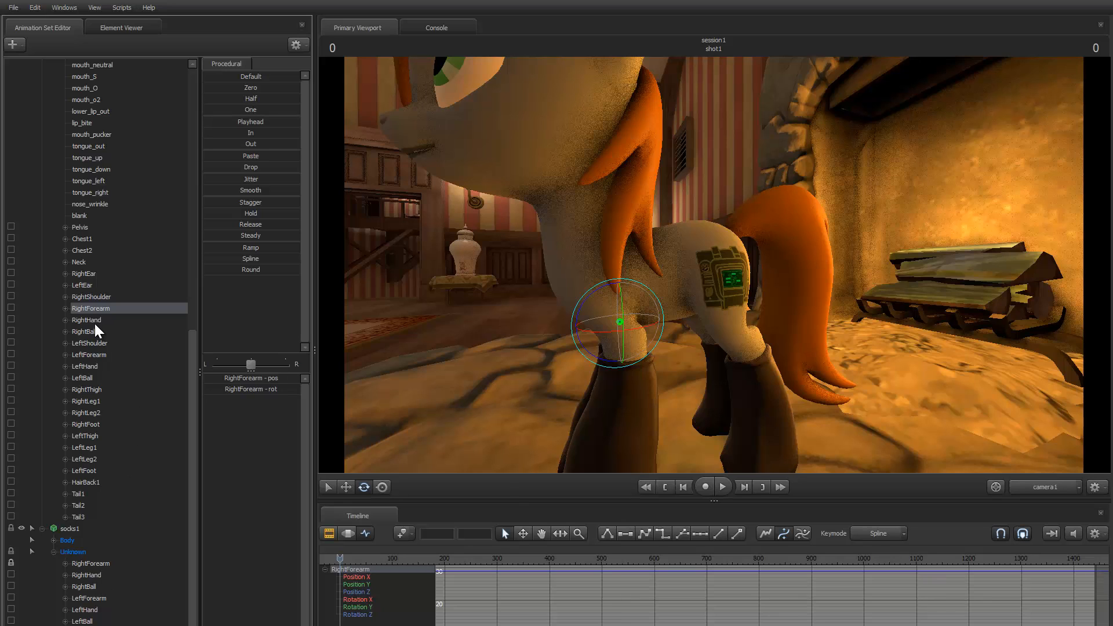
pyautogui.moveTo(97, 323); pyautogui.dragTo(94, 573)
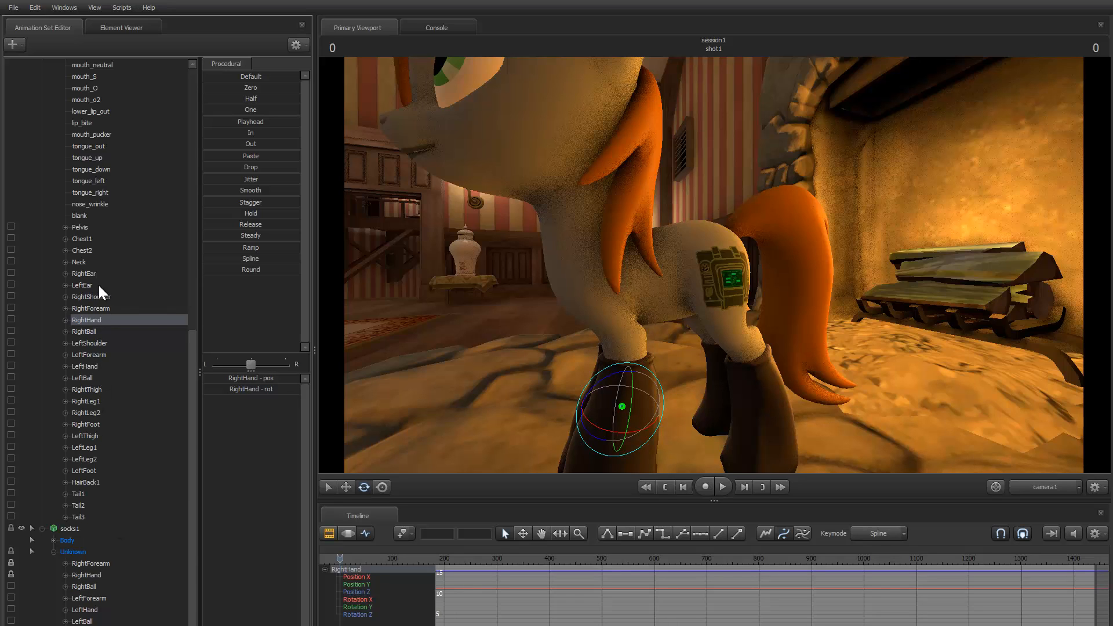
pyautogui.click(90, 330)
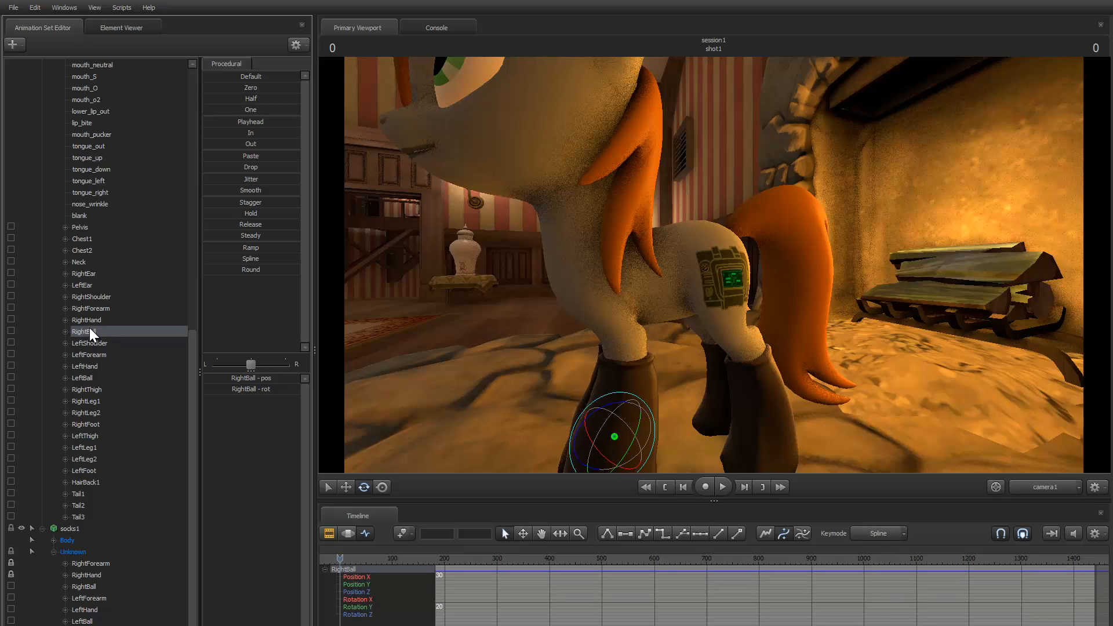
pyautogui.rightClick(89, 328)
pyautogui.click(70, 324)
pyautogui.moveTo(78, 331); pyautogui.dragTo(109, 582)
pyautogui.click(88, 353)
pyautogui.rightClick(89, 355)
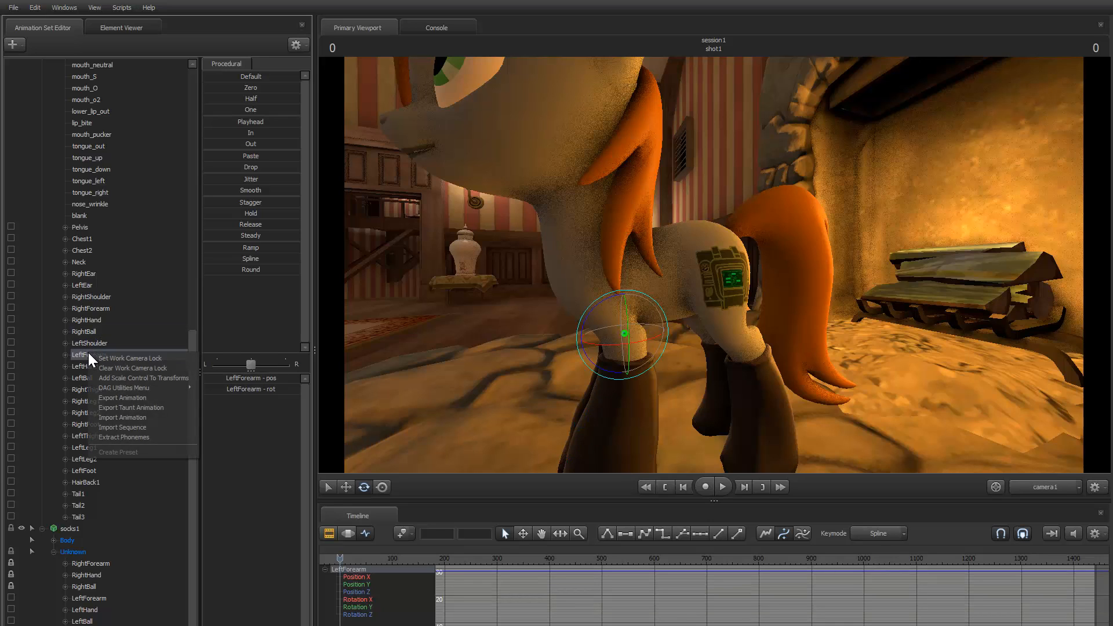
pyautogui.moveTo(75, 353); pyautogui.dragTo(104, 495)
pyautogui.rightClick(130, 354)
pyautogui.click(130, 354)
pyautogui.rightClick(129, 354)
pyautogui.click(83, 354)
pyautogui.rightClick(104, 501)
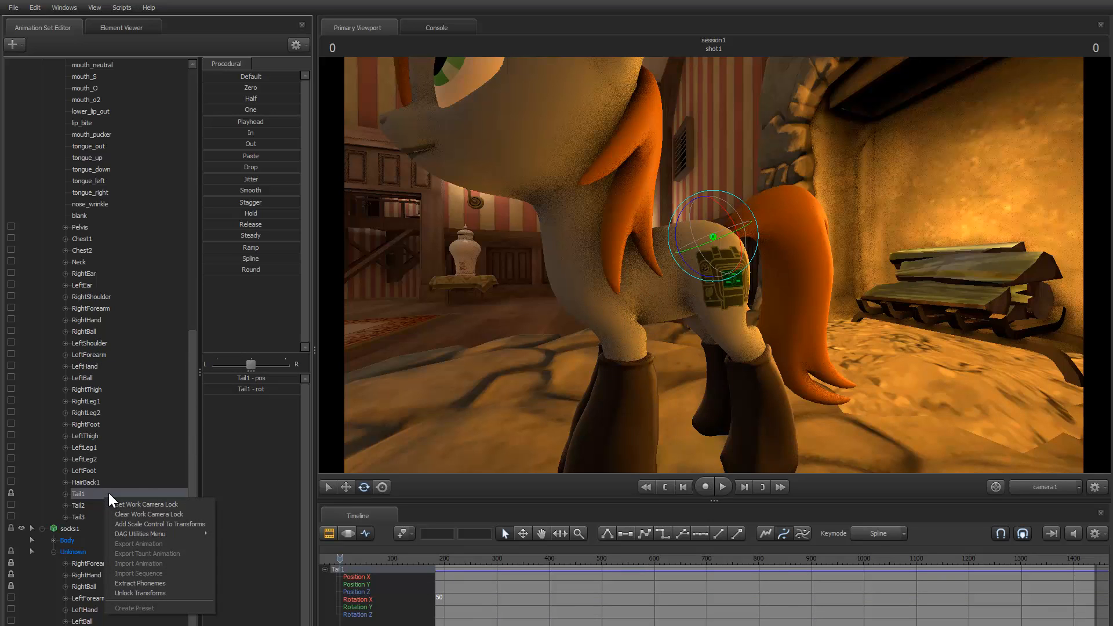
pyautogui.click(120, 469)
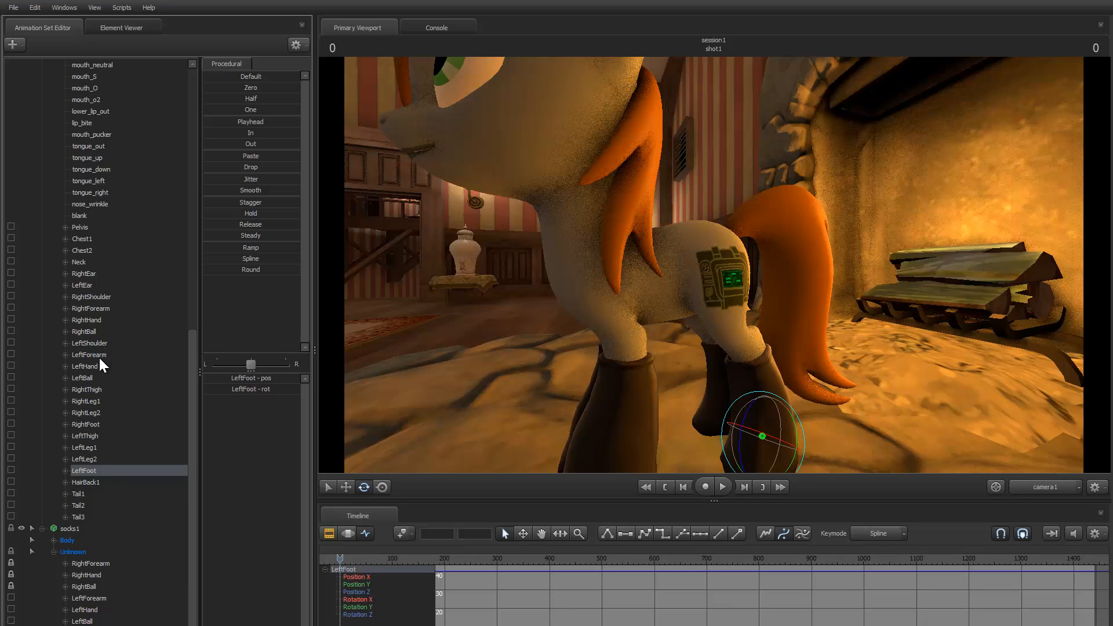
# - Lock the LeftForearm, LeftHand and LeftBall bones of socks1 to the matching bones of vn_littlepip_gear1
pyautogui.moveTo(99, 355); pyautogui.dragTo(97, 606)
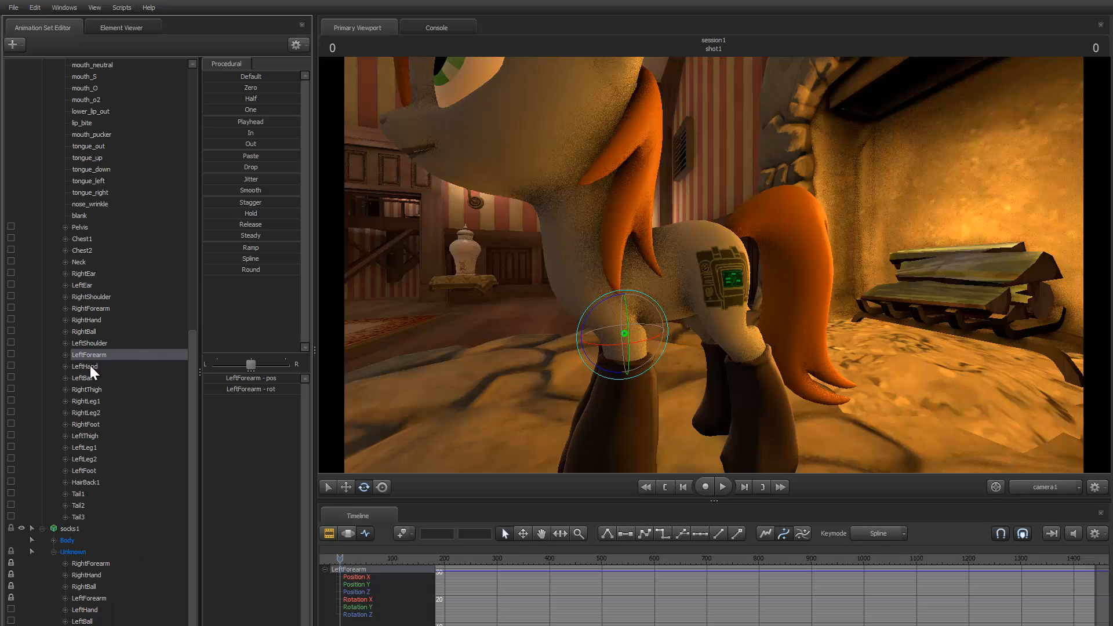
pyautogui.moveTo(92, 370); pyautogui.dragTo(98, 603)
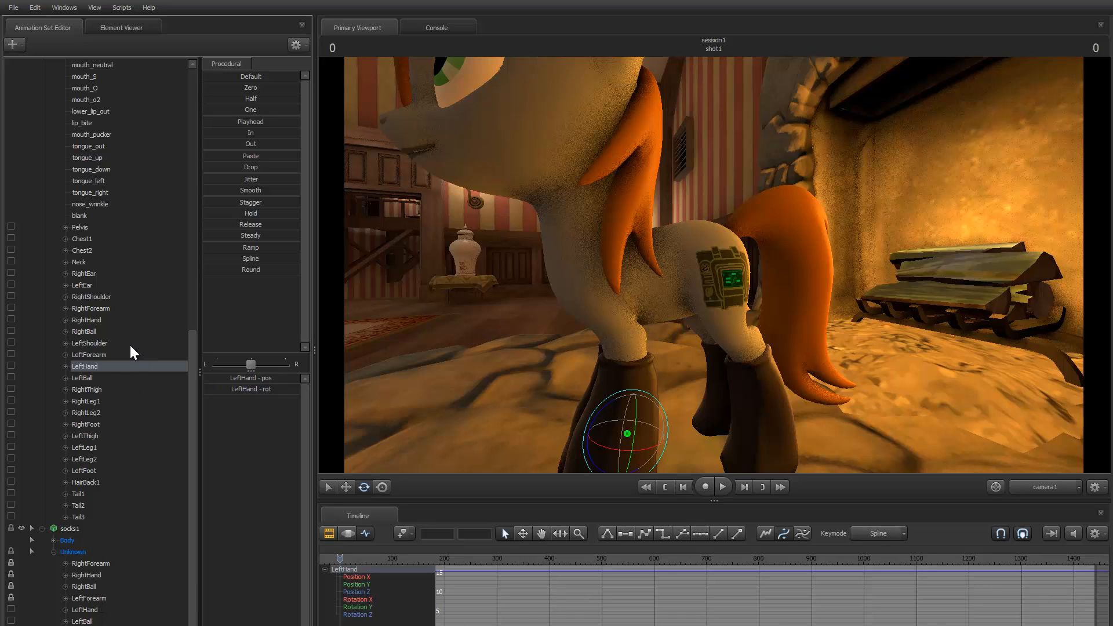
pyautogui.moveTo(96, 370); pyautogui.dragTo(88, 610)
pyautogui.moveTo(87, 381); pyautogui.dragTo(101, 619)
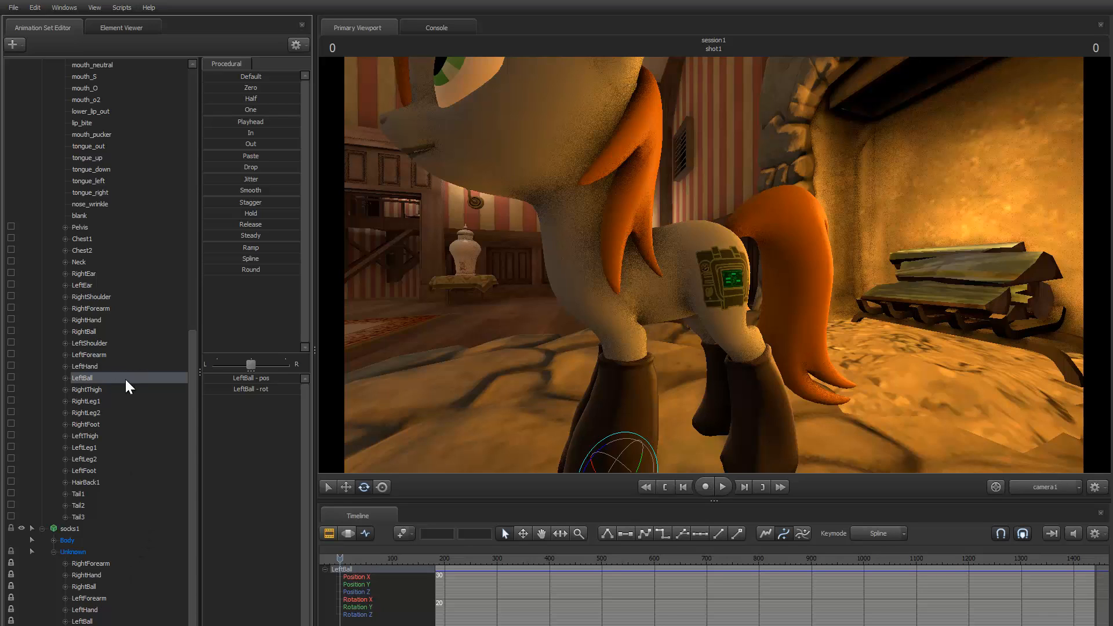
# - Select the hind-leg bones RightLeg2, RightFoot, LeftLeg2 and LeftFoot of vn_littlepip_gear1 in turn
pyautogui.click(88, 413)
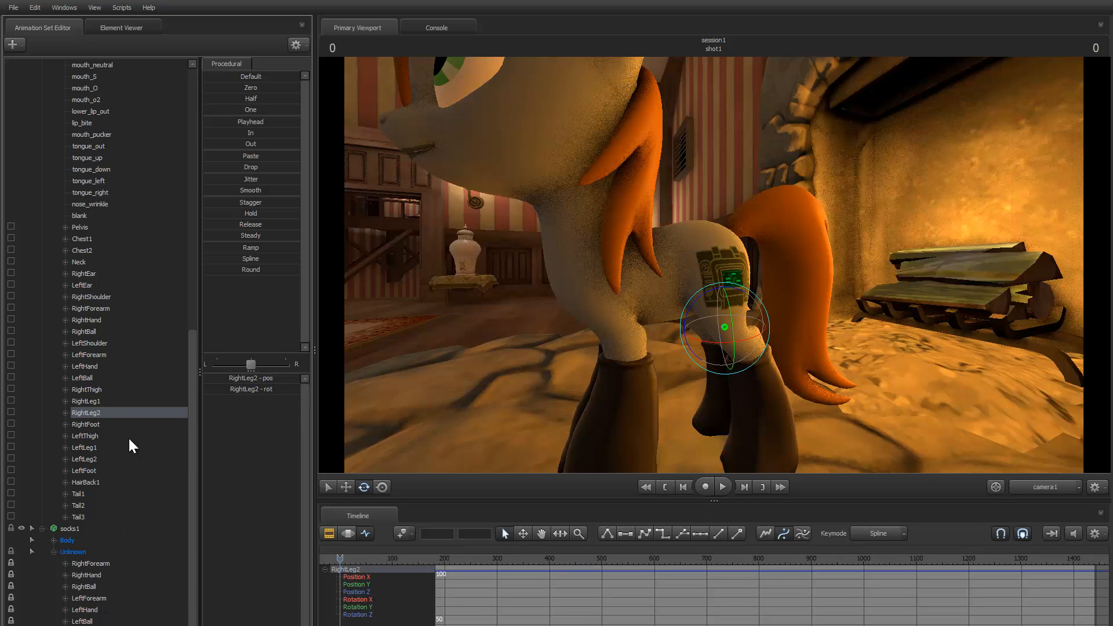
pyautogui.click(76, 419)
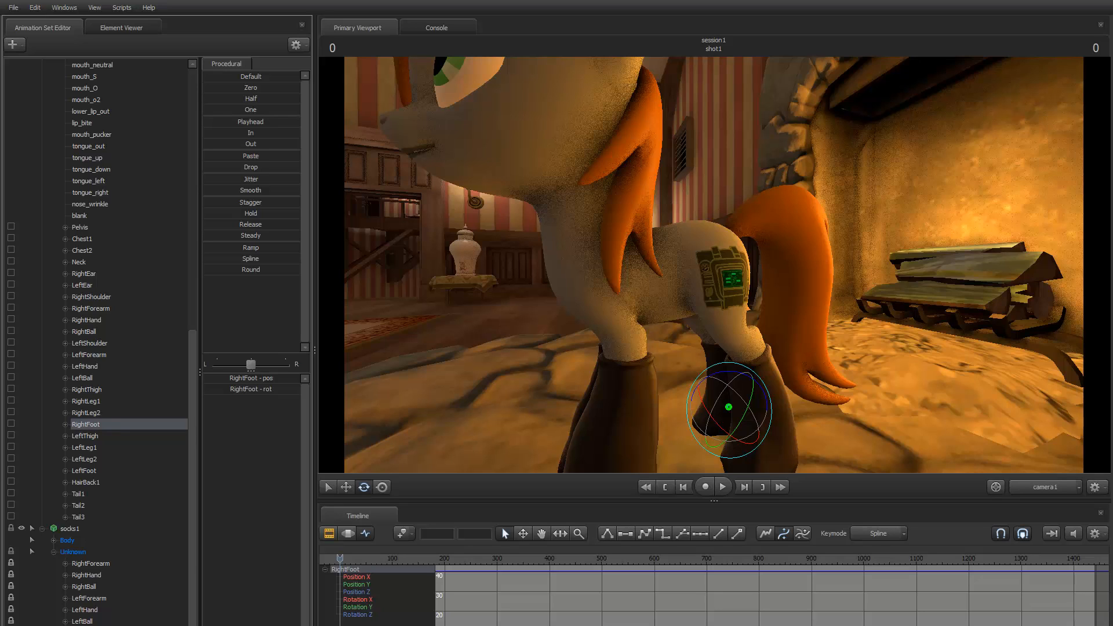
pyautogui.click(96, 459)
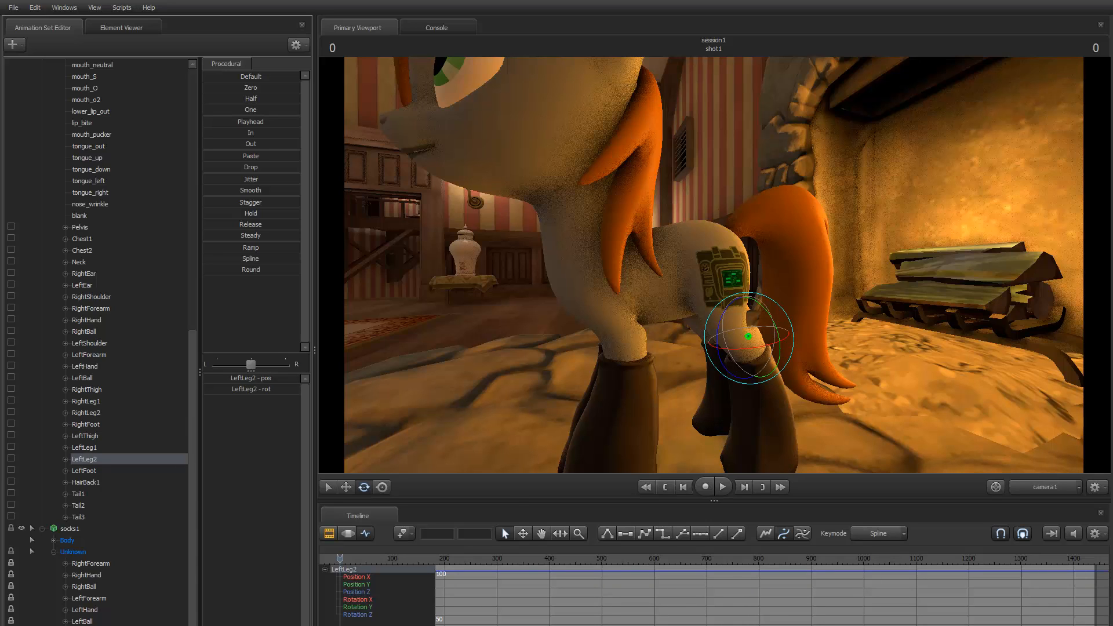
pyautogui.click(88, 472)
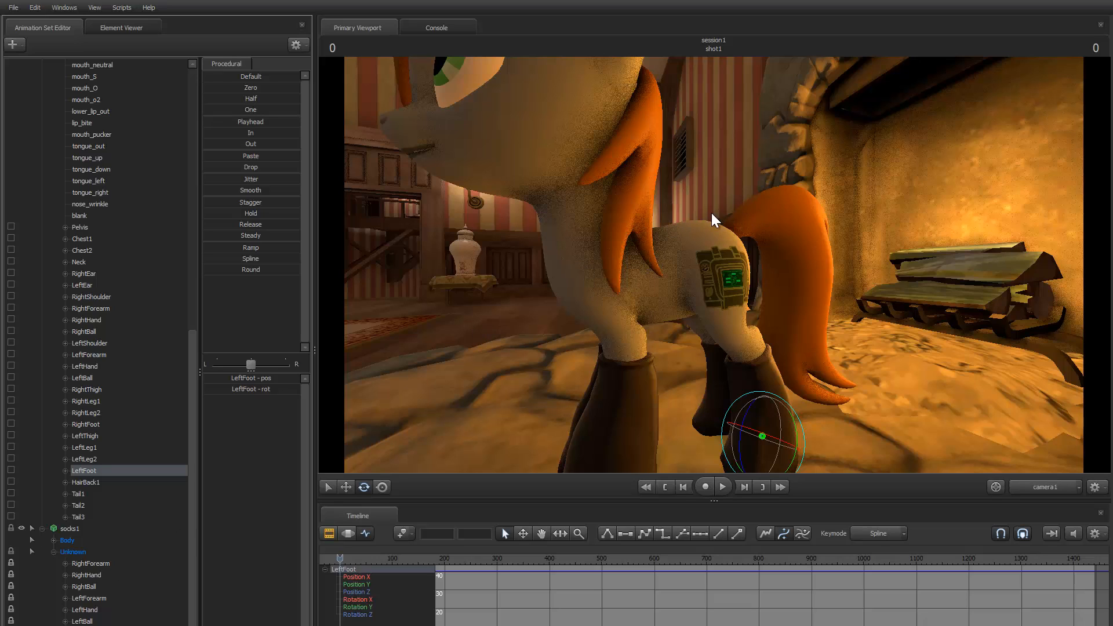
# - Select the pony's LeftThigh bone in a close-up of the hindquarters and test its rotation with the socks
pyautogui.moveTo(712, 214); pyautogui.dragTo(581, 217)
pyautogui.press('d')
pyautogui.press('a')
pyautogui.moveTo(714, 264)
pyautogui.mouseDown()
pyautogui.moveTo(685, 265)
pyautogui.moveTo(714, 263)
pyautogui.mouseUp()
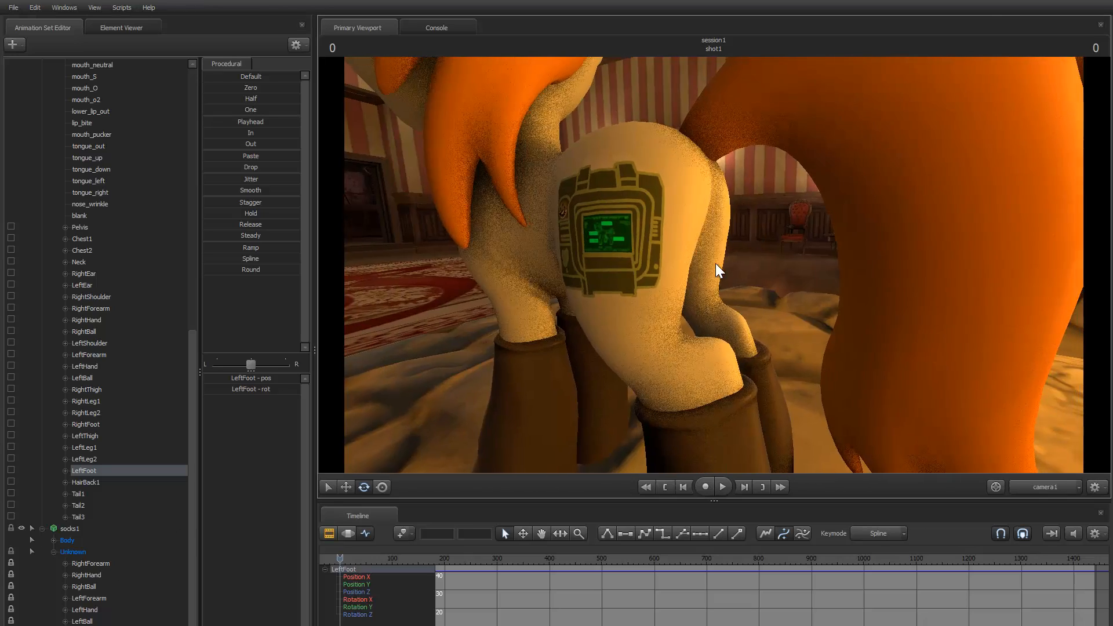
pyautogui.keyDown('ctrl'); pyautogui.click(634, 193); pyautogui.keyUp('ctrl')
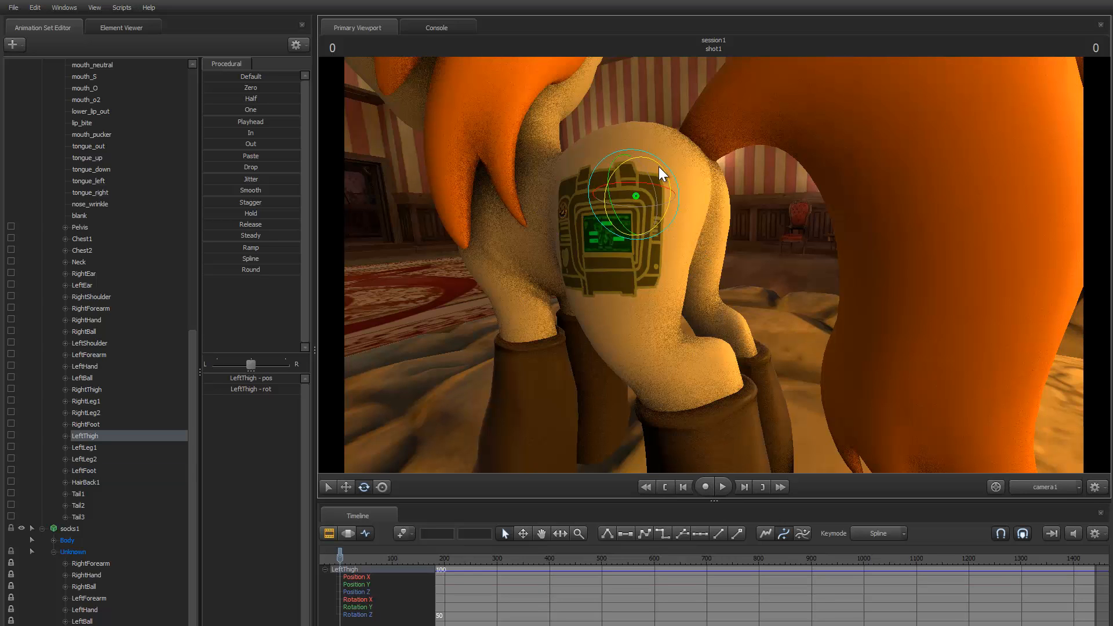
pyautogui.moveTo(658, 167); pyautogui.dragTo(631, 195)
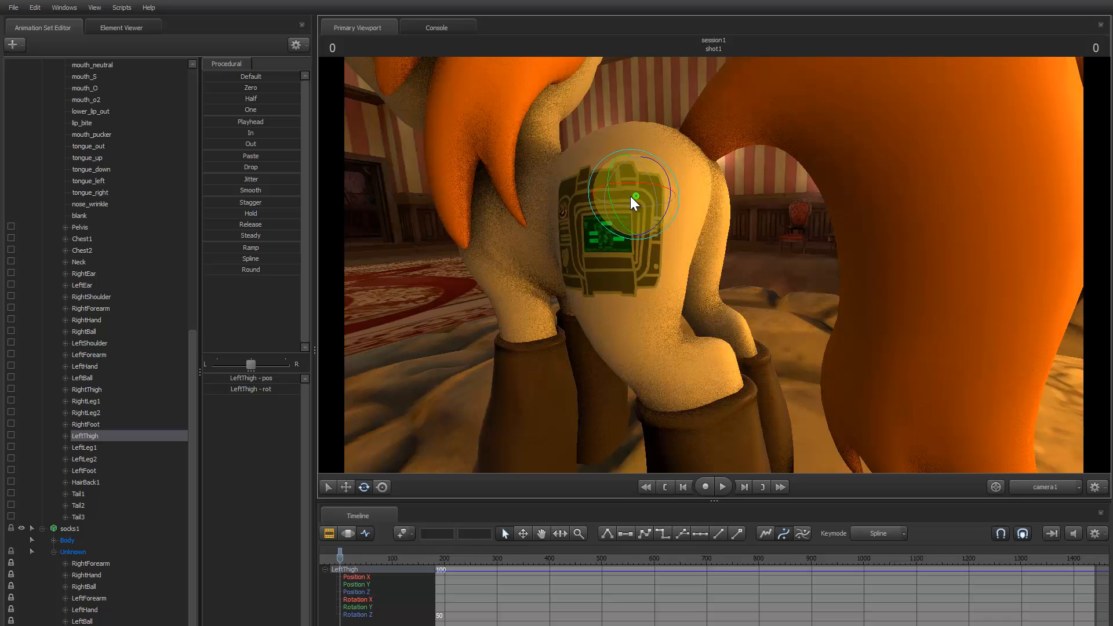
# - Examine the pony and the fit of its socks from close up and from the side
pyautogui.rightClick(705, 227)
pyautogui.click(708, 212)
pyautogui.keyDown('alt'); pyautogui.moveTo(708, 211); pyautogui.dragTo(715, 266, button='right'); pyautogui.keyUp('alt')
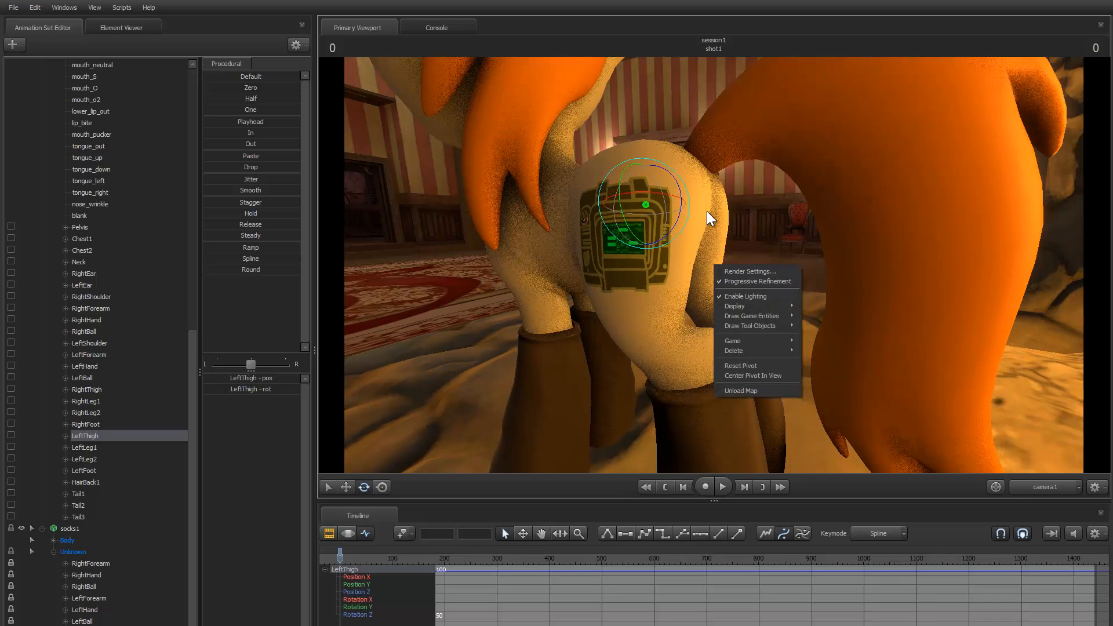
pyautogui.click(816, 234)
pyautogui.keyDown('alt'); pyautogui.moveTo(817, 234); pyautogui.dragTo(717, 263, button='right'); pyautogui.keyUp('alt')
pyautogui.click(738, 246)
pyautogui.click(610, 258)
pyautogui.keyDown('alt'); pyautogui.moveTo(610, 259); pyautogui.dragTo(713, 263, button='right'); pyautogui.keyUp('alt')
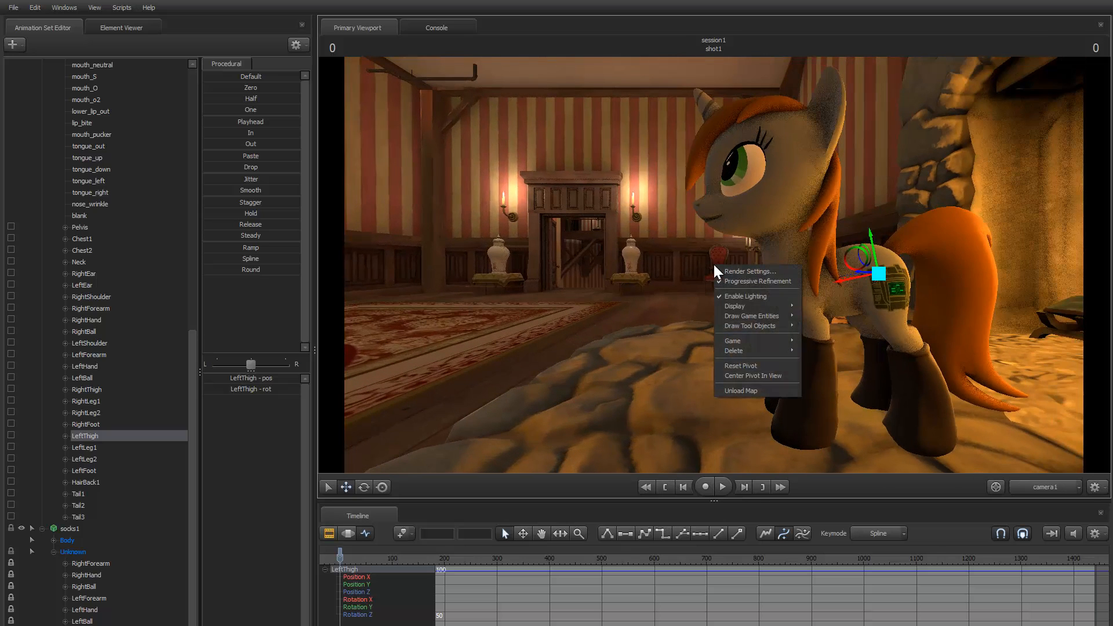
pyautogui.click(651, 229)
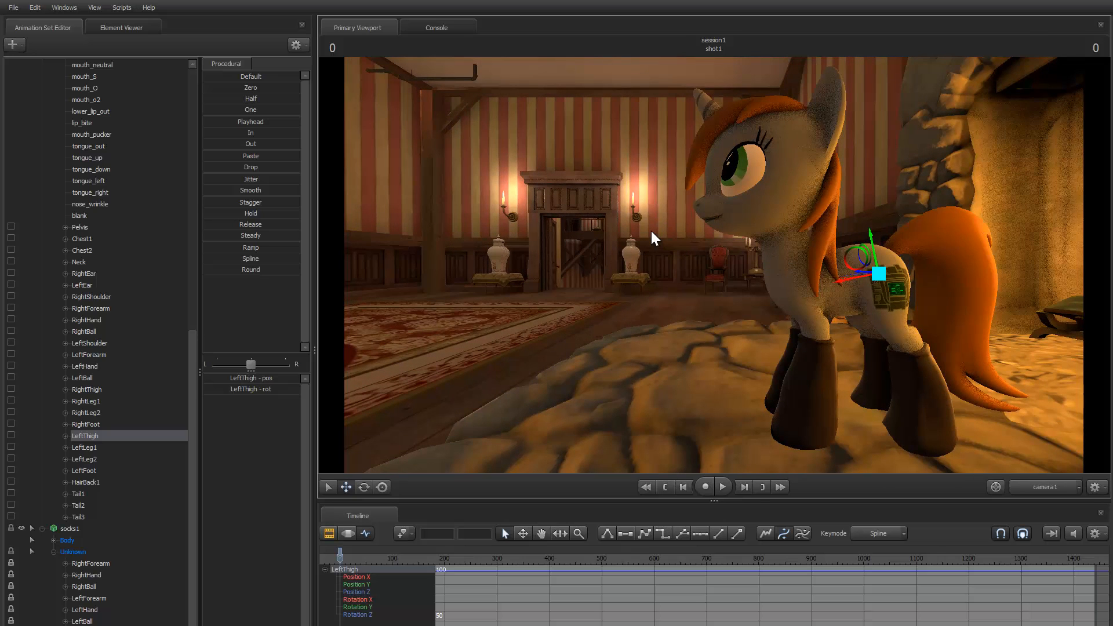